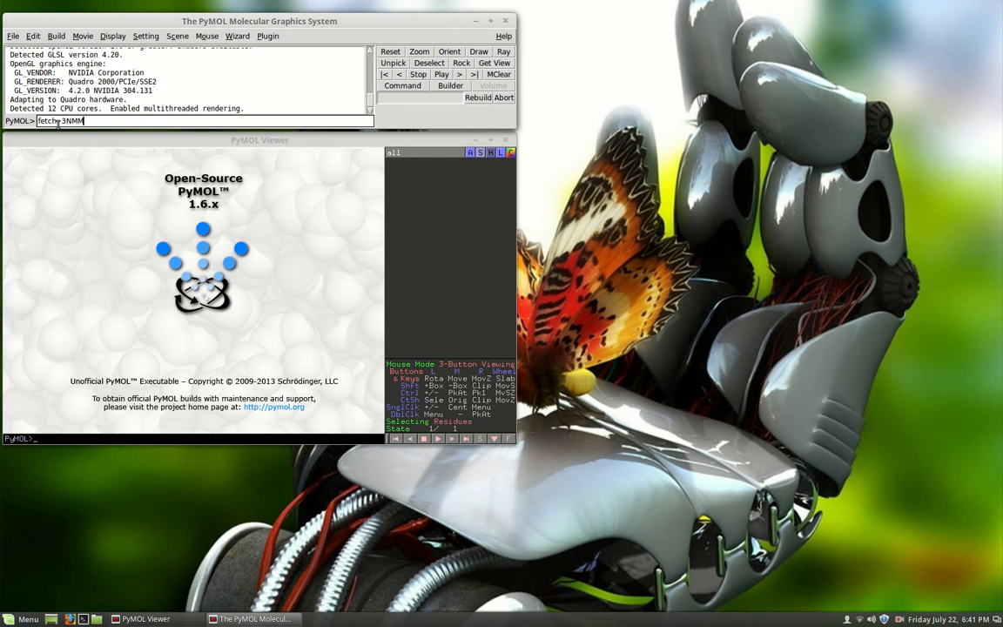
- Fetch structure 3NMM and maximize the viewer window to show the whole molecule
{"action": "key", "text": "Return"}
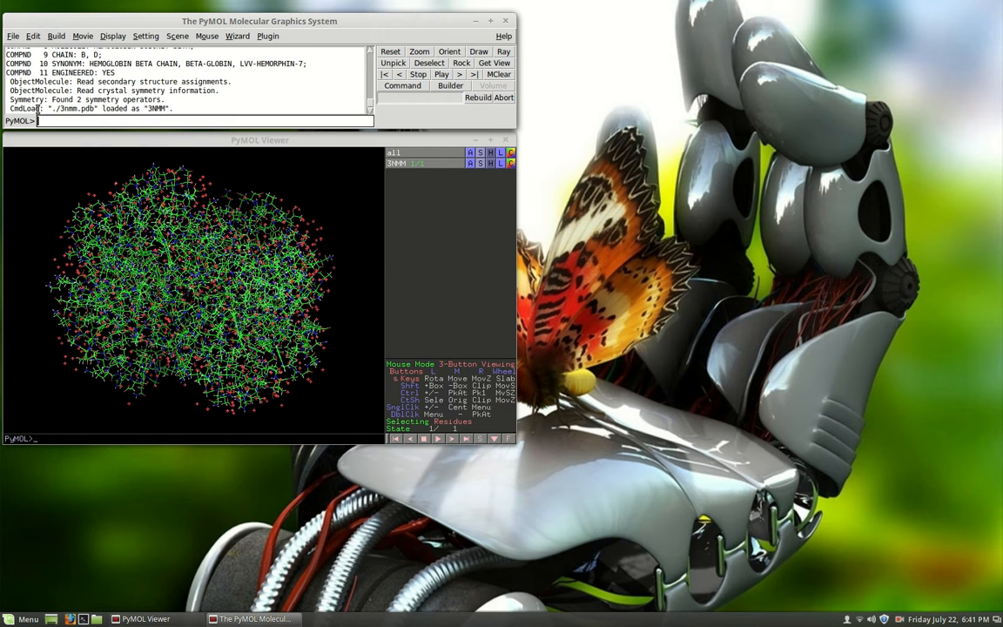
{"action": "left_click", "coordinate": [491, 142]}
{"action": "left_click_drag", "start_coordinate": [472, 276], "coordinate": [506, 273]}
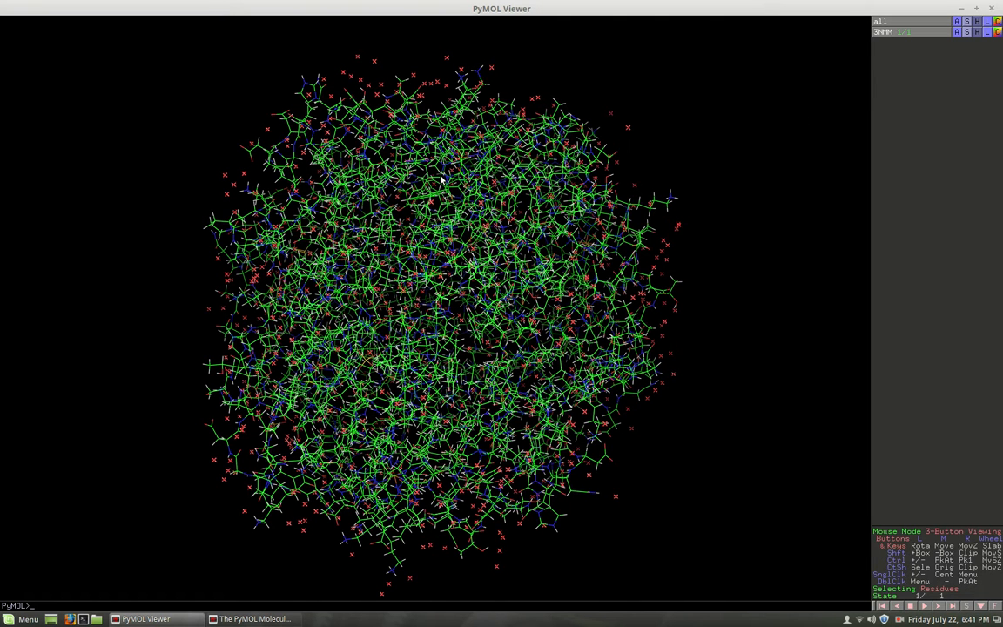
- Remove the water molecules from the 3NMM object
{"action": "left_click", "coordinate": [956, 32]}
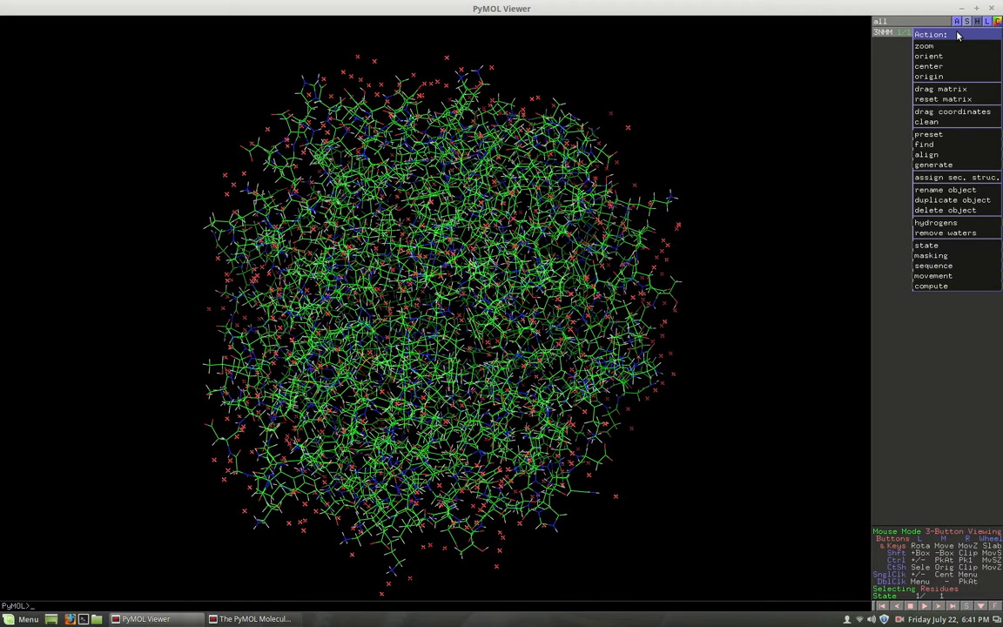
{"action": "left_click", "coordinate": [937, 233]}
{"action": "left_click_drag", "start_coordinate": [521, 209], "coordinate": [412, 302]}
{"action": "left_click_drag", "start_coordinate": [481, 193], "coordinate": [497, 274]}
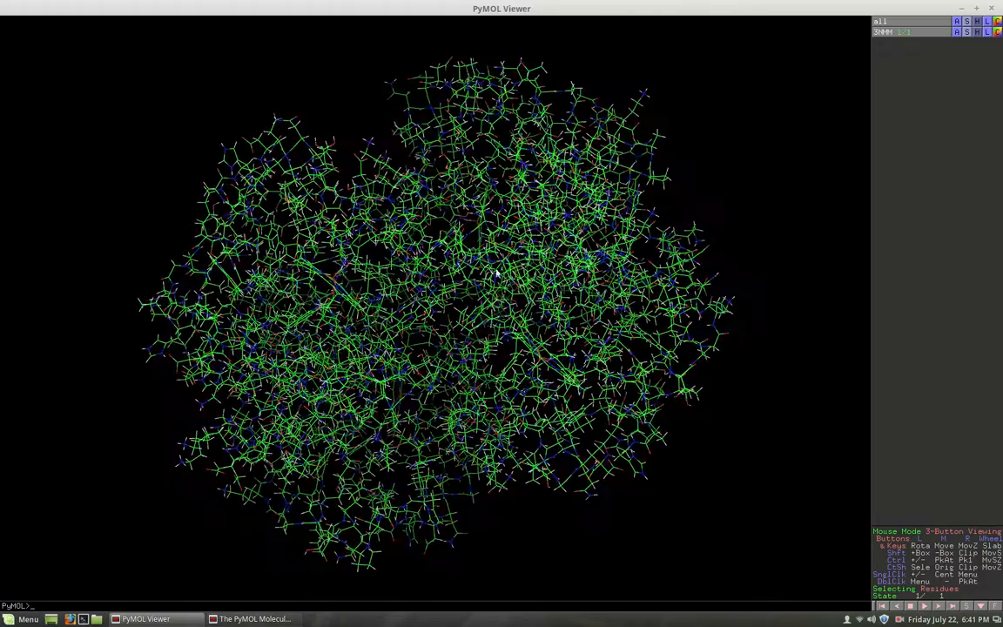
- Remove all hydrogens from the 3NMM object
{"action": "left_click_drag", "start_coordinate": [596, 162], "coordinate": [740, 152]}
{"action": "left_click", "coordinate": [958, 32]}
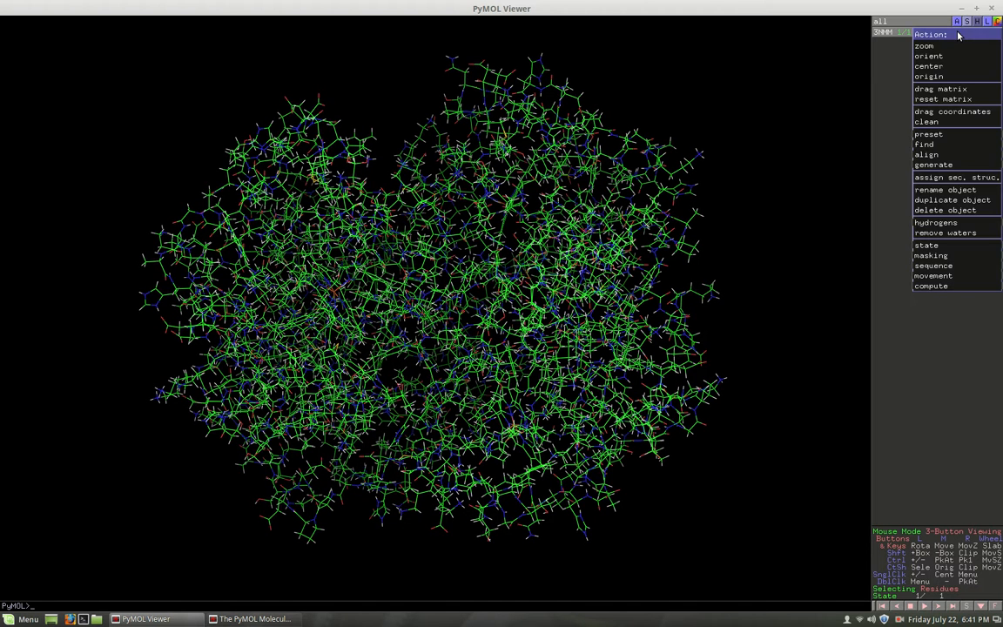
{"action": "mouse_move", "coordinate": [952, 225]}
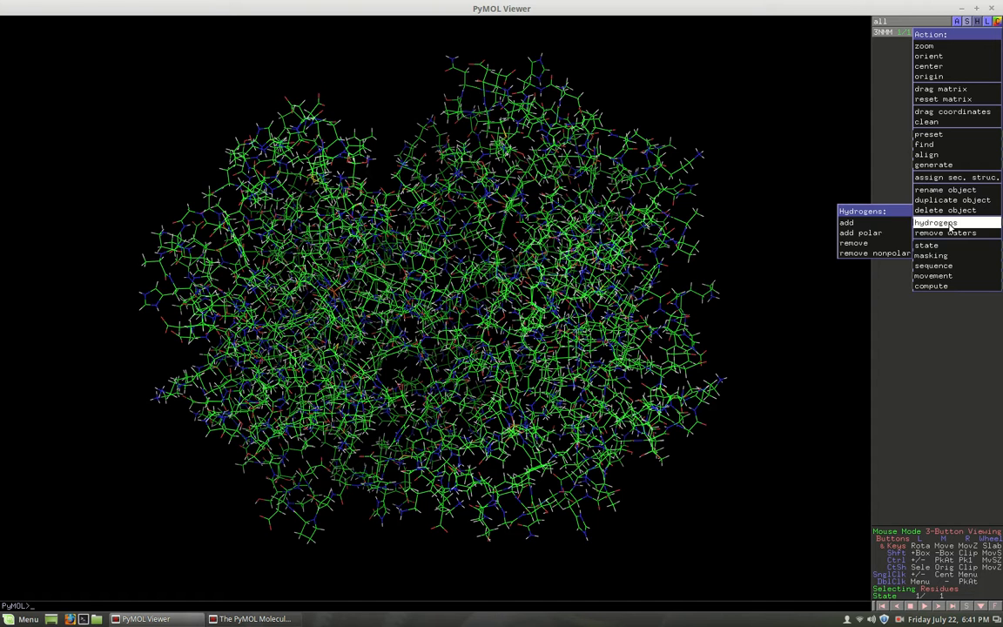
{"action": "left_click", "coordinate": [871, 244]}
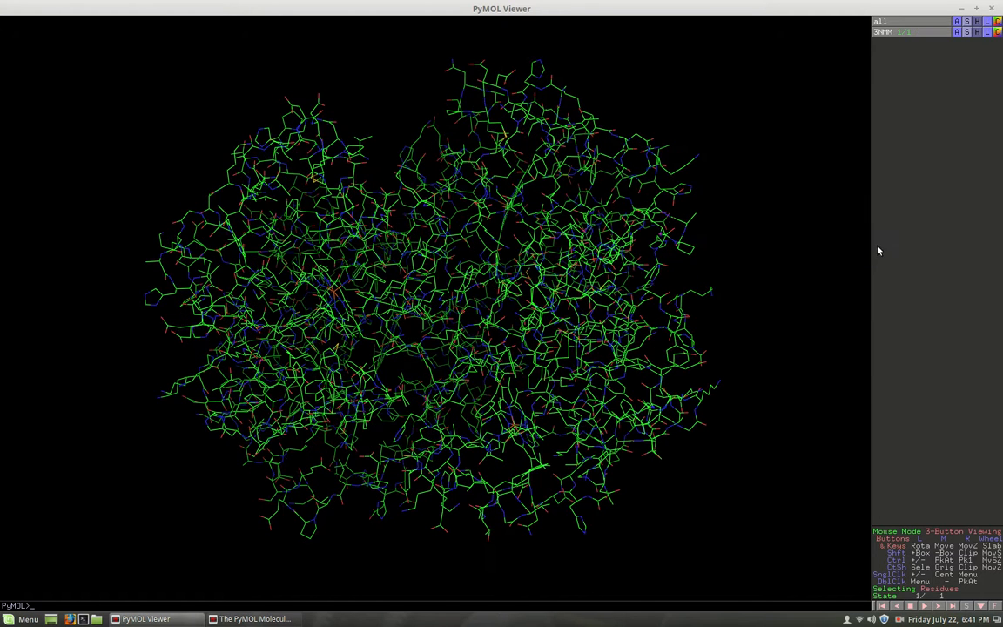
{"action": "left_click_drag", "start_coordinate": [587, 249], "coordinate": [509, 316]}
{"action": "left_click_drag", "start_coordinate": [575, 179], "coordinate": [342, 177]}
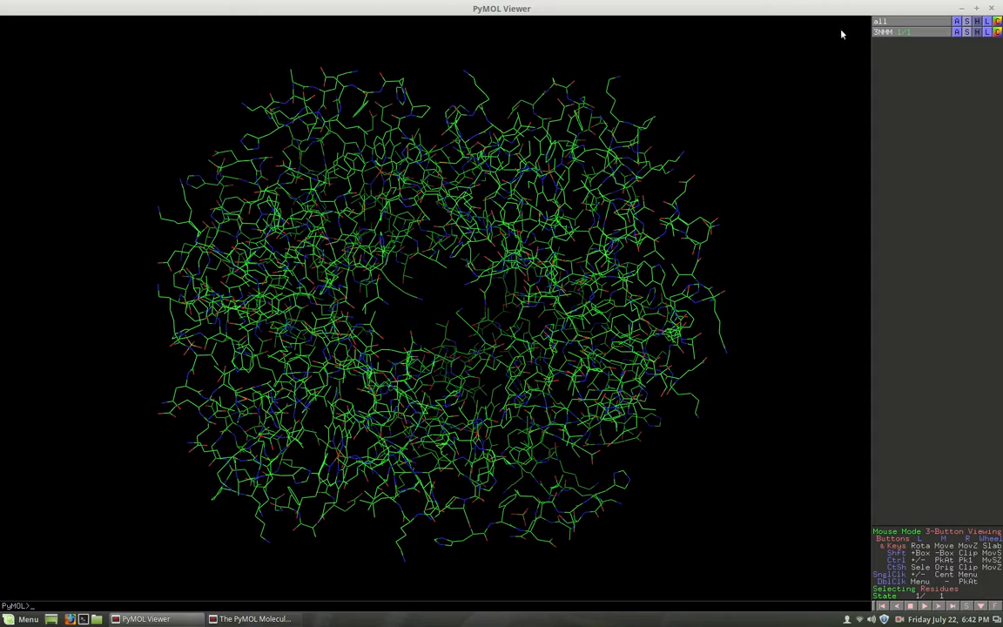
- Restore the viewer to its smaller size and set the sequence display mode to Residues
{"action": "left_click", "coordinate": [976, 9]}
{"action": "left_click_drag", "start_coordinate": [316, 17], "coordinate": [617, 55]}
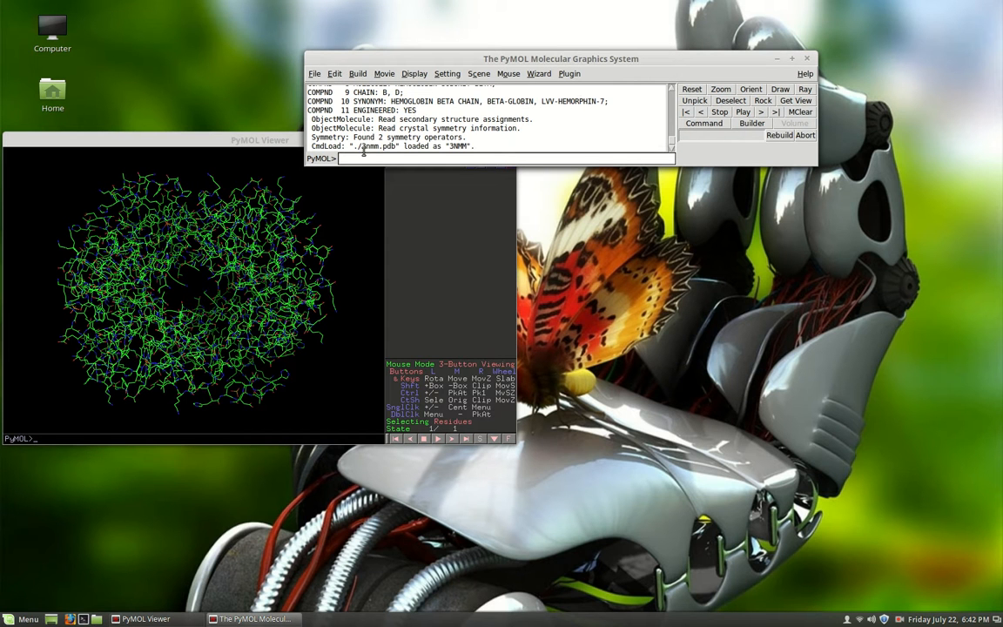
{"action": "left_click", "coordinate": [416, 75]}
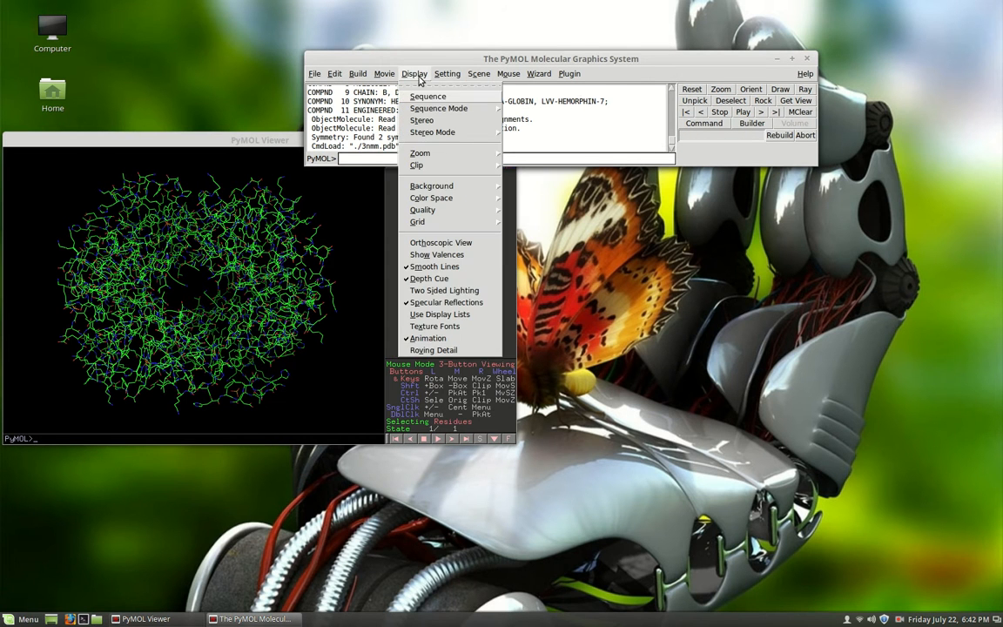
{"action": "left_click", "coordinate": [450, 115]}
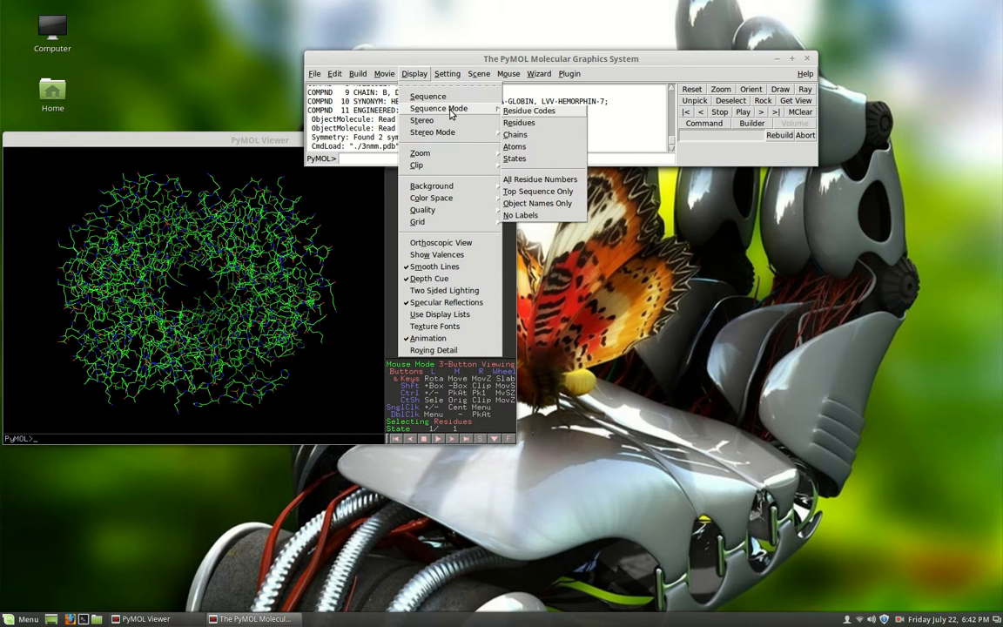
{"action": "left_click", "coordinate": [519, 125]}
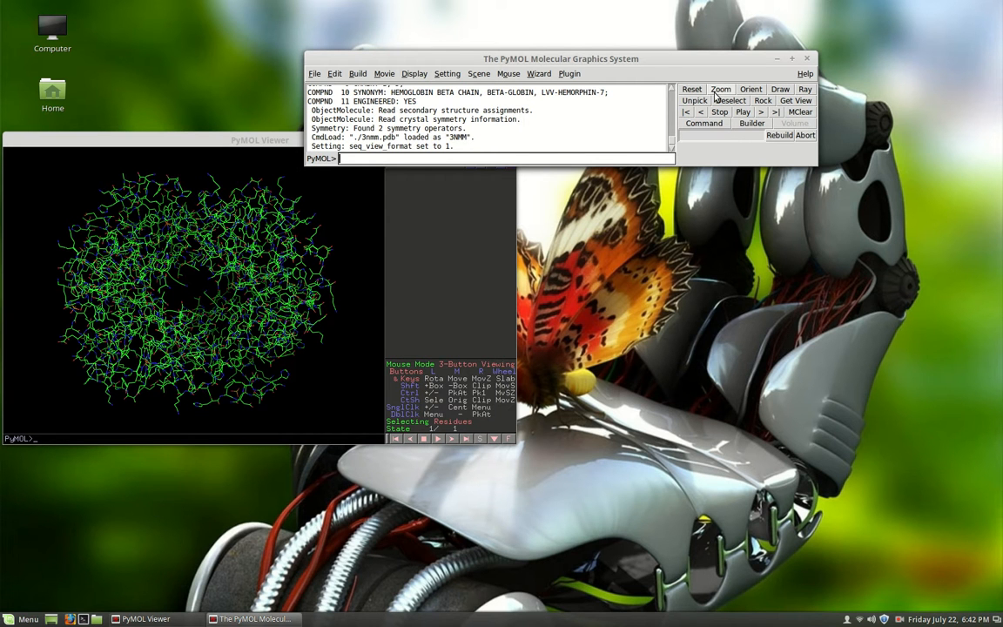
- Turn on the sequence display for 3NMM and maximize the viewer window
{"action": "left_click_drag", "start_coordinate": [174, 139], "coordinate": [376, 80]}
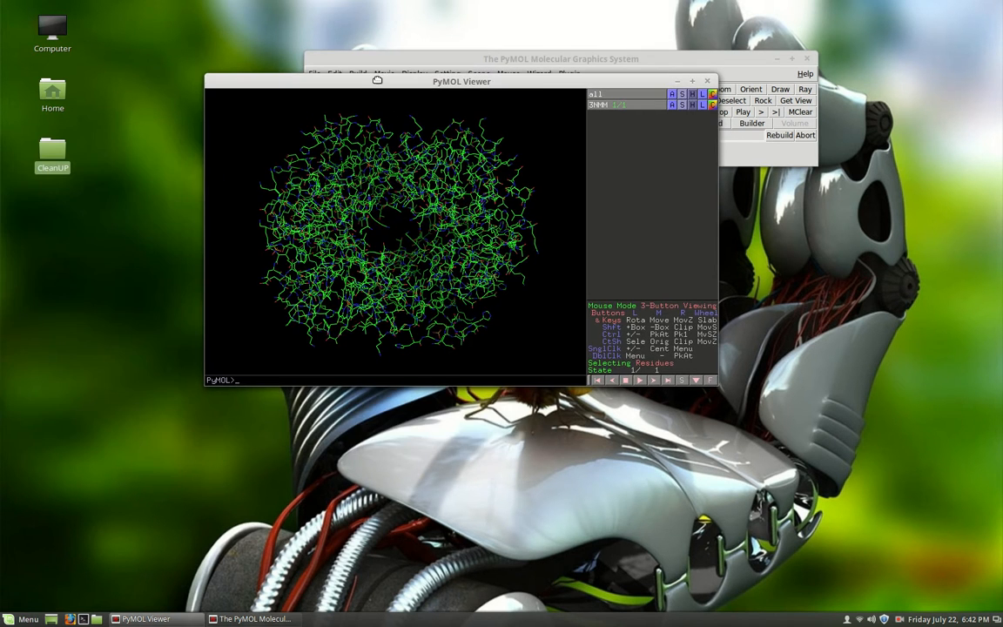
{"action": "left_click", "coordinate": [692, 81]}
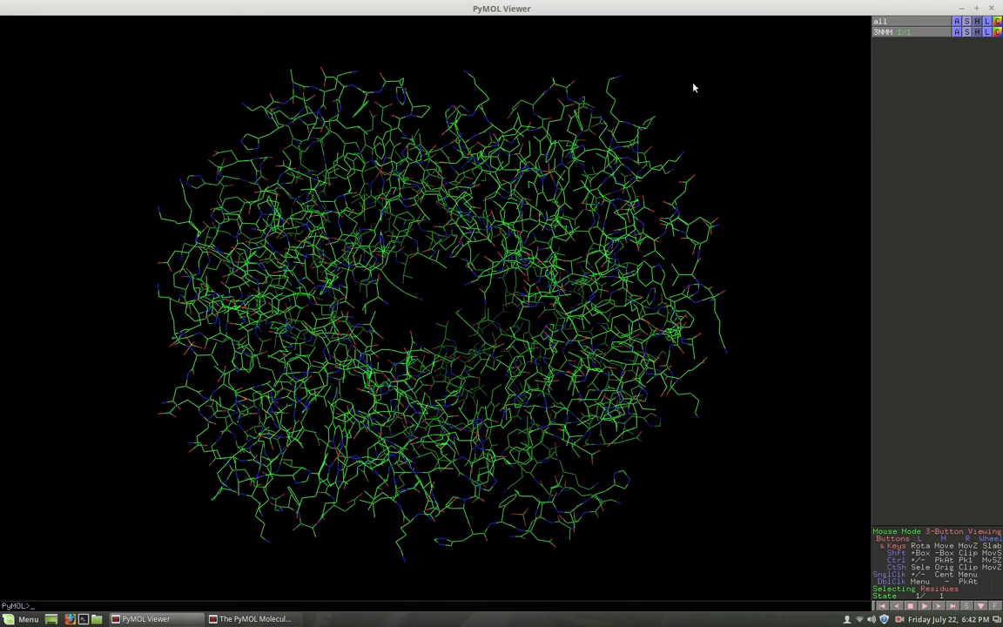
{"action": "left_click", "coordinate": [977, 8]}
{"action": "left_click", "coordinate": [531, 59]}
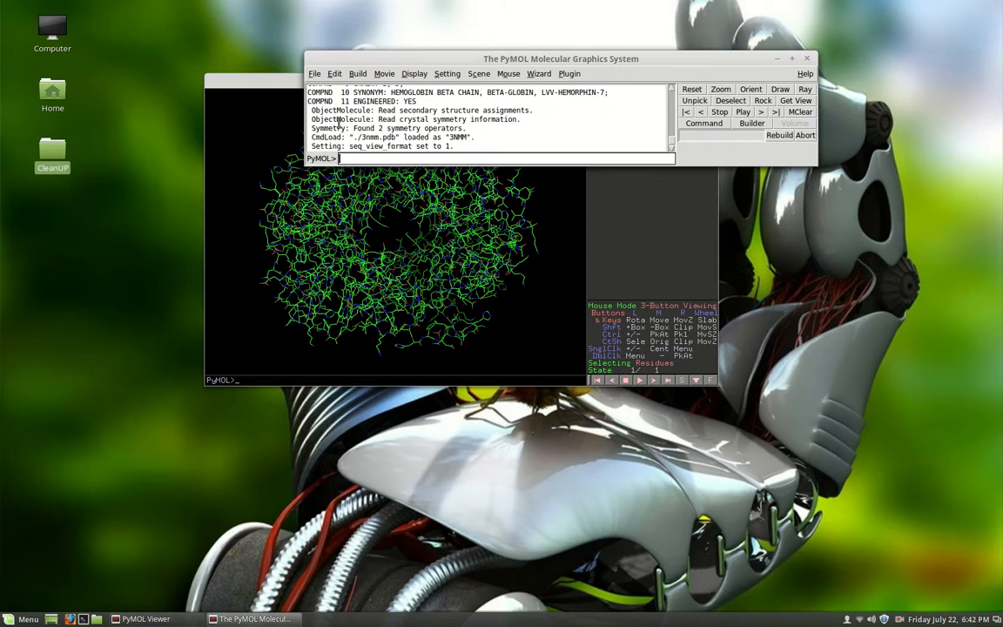
{"action": "left_click", "coordinate": [410, 77]}
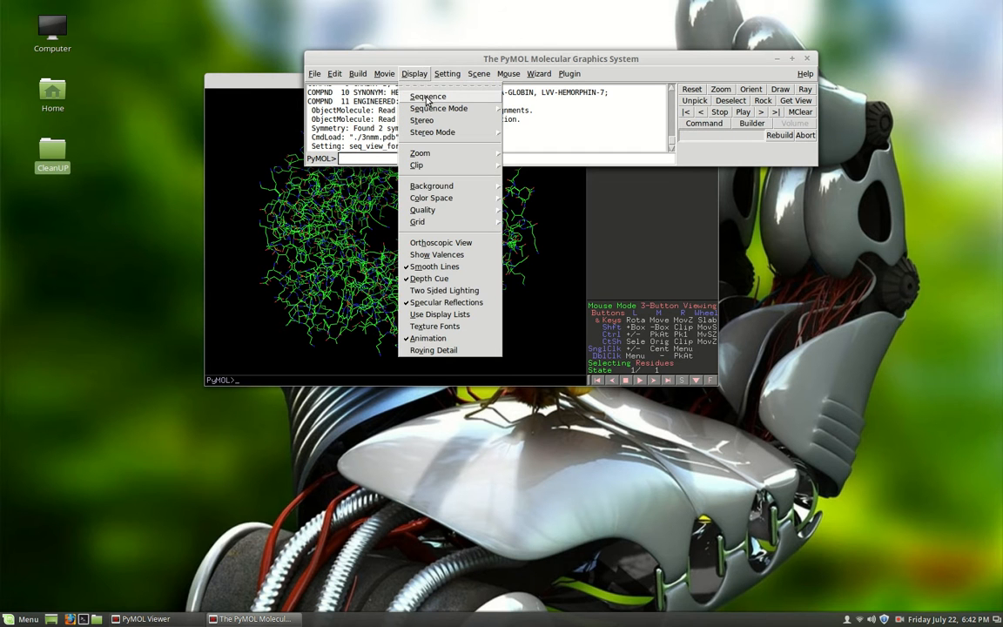
{"action": "left_click", "coordinate": [385, 94]}
{"action": "left_click", "coordinate": [270, 85]}
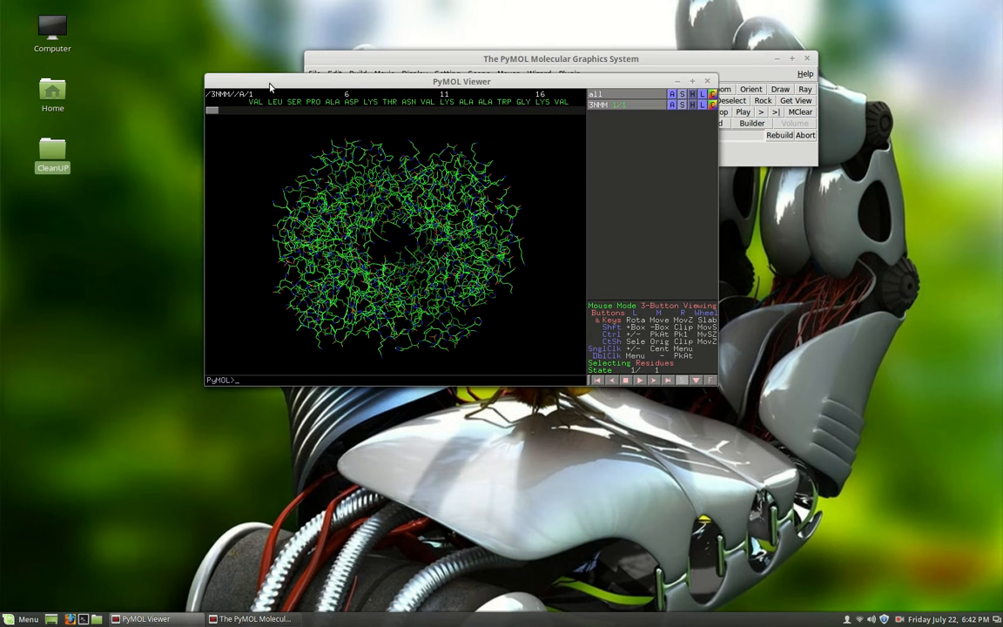
{"action": "left_click", "coordinate": [692, 81]}
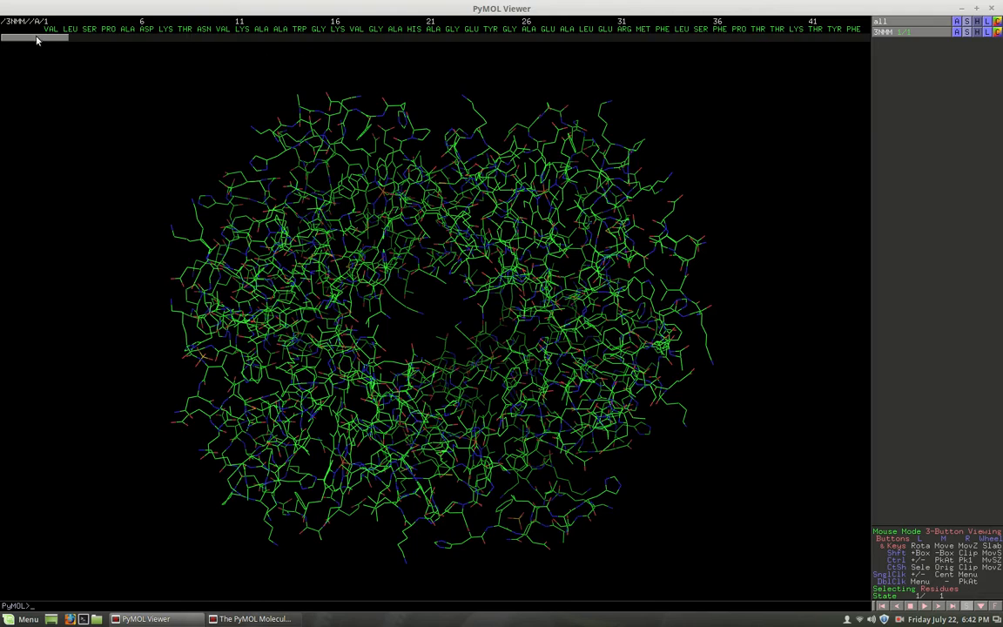
- Select the HEM residue just before SO4 near the end of the displayed sequence
{"action": "left_click_drag", "start_coordinate": [452, 114], "coordinate": [520, 293]}
{"action": "left_click_drag", "start_coordinate": [450, 228], "coordinate": [234, 229]}
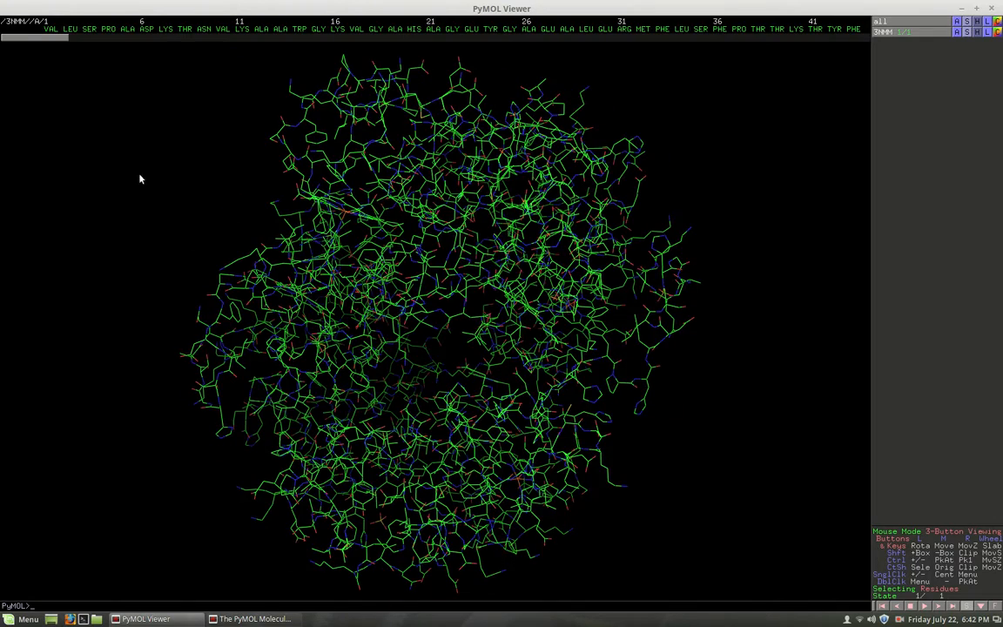
{"action": "left_click_drag", "start_coordinate": [33, 40], "coordinate": [866, 52]}
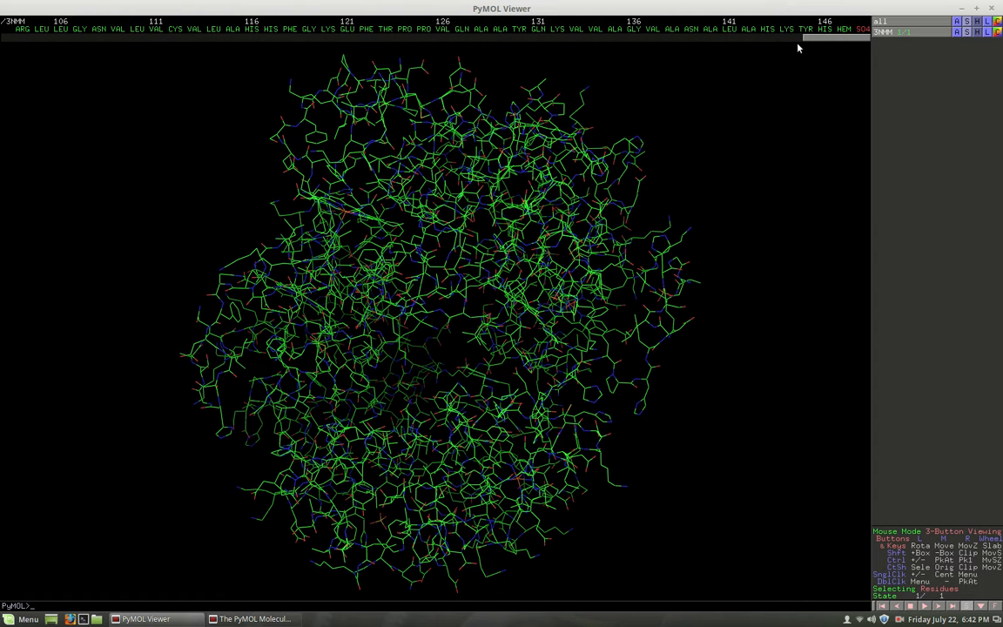
{"action": "left_click_drag", "start_coordinate": [785, 47], "coordinate": [872, 33]}
{"action": "left_click", "coordinate": [845, 29]}
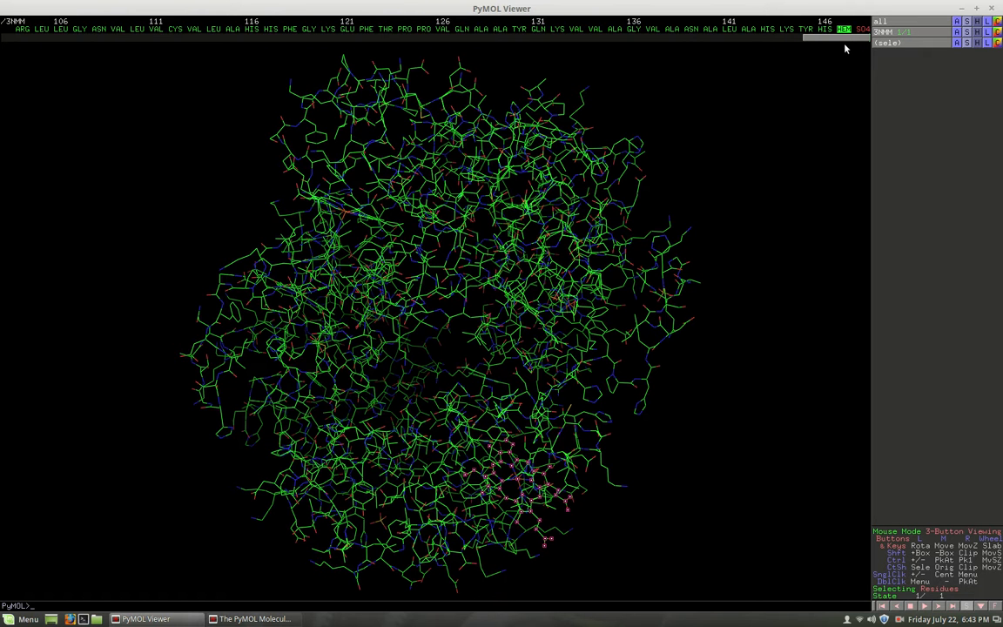
{"action": "left_click", "coordinate": [903, 43]}
{"action": "left_click", "coordinate": [903, 44]}
- Color the selected HEM group red and view it within the protein from several angles
{"action": "left_click_drag", "start_coordinate": [476, 359], "coordinate": [402, 324]}
{"action": "left_click_drag", "start_coordinate": [467, 244], "coordinate": [499, 227]}
{"action": "mouse_move", "coordinate": [445, 278]}
{"action": "left_mouse_down"}
{"action": "mouse_move", "coordinate": [615, 280]}
{"action": "mouse_move", "coordinate": [448, 286]}
{"action": "mouse_move", "coordinate": [472, 303]}
{"action": "mouse_move", "coordinate": [450, 290]}
{"action": "left_mouse_up"}
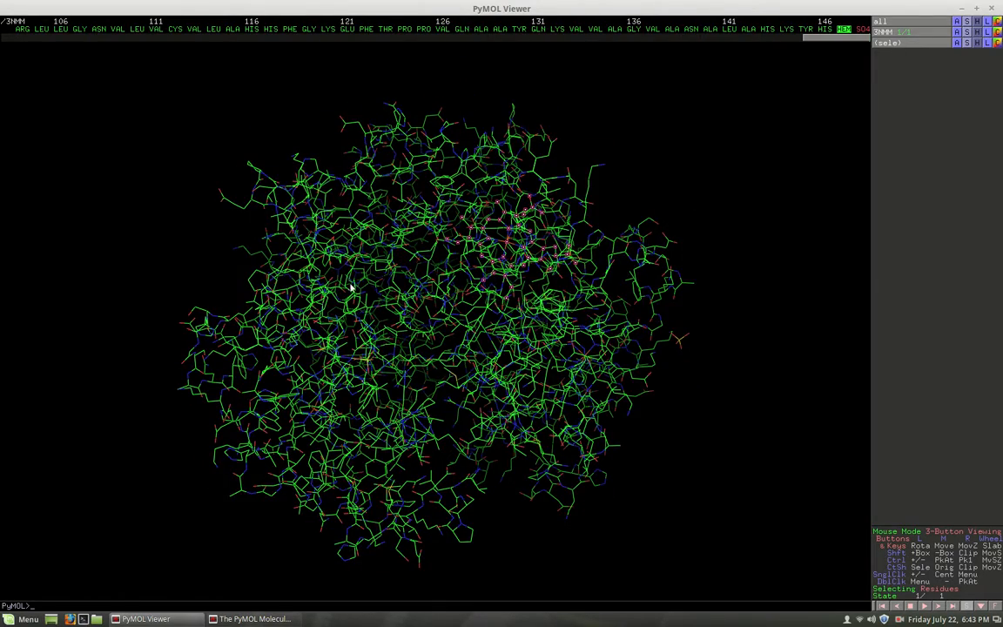
{"action": "left_click_drag", "start_coordinate": [351, 287], "coordinate": [388, 240]}
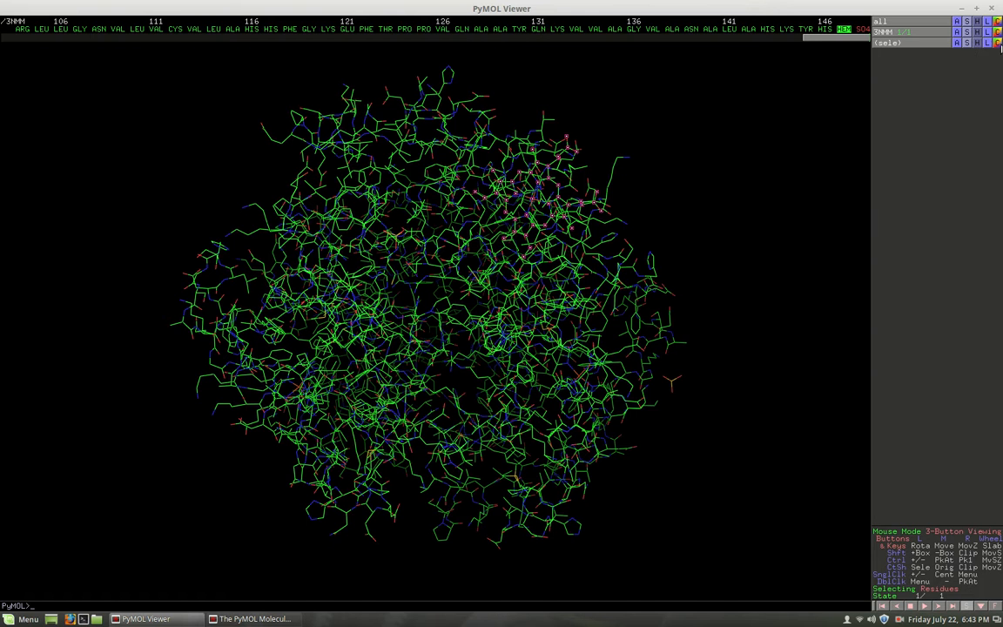
{"action": "left_click", "coordinate": [1001, 49]}
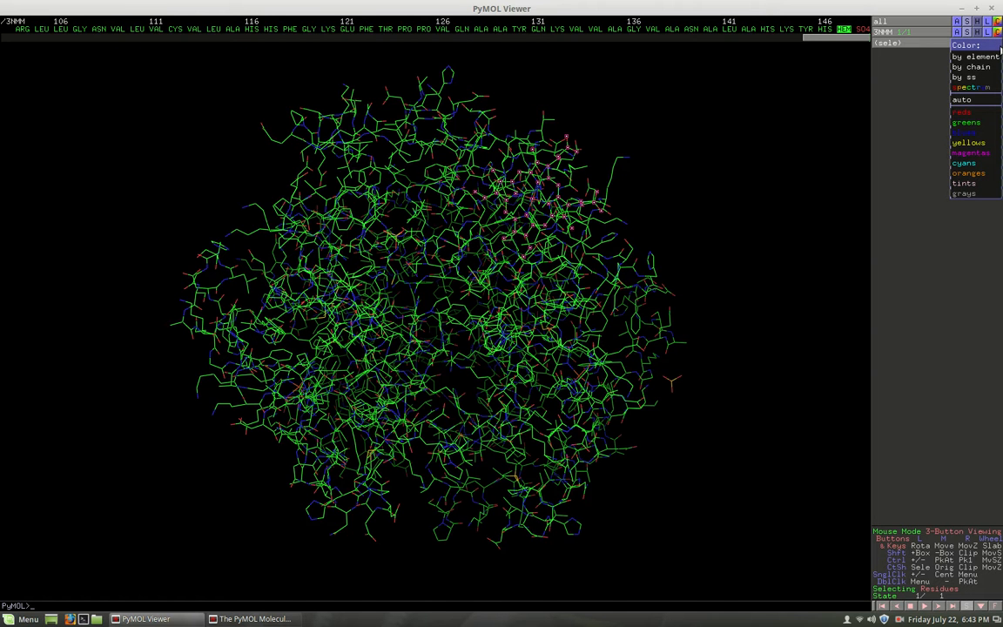
{"action": "mouse_move", "coordinate": [975, 115]}
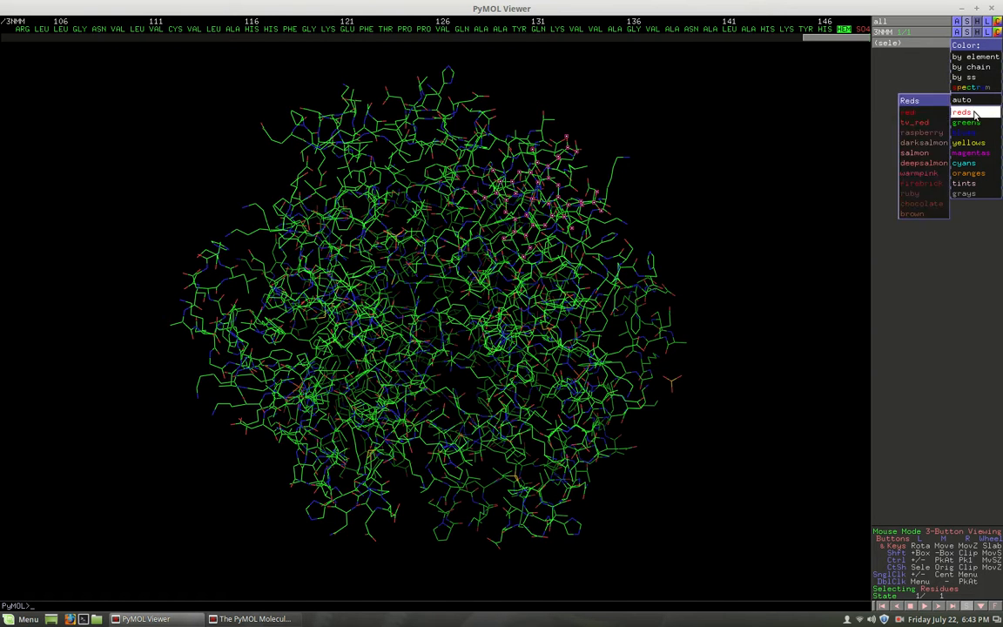
{"action": "left_click", "coordinate": [918, 113]}
{"action": "left_click_drag", "start_coordinate": [502, 250], "coordinate": [418, 332]}
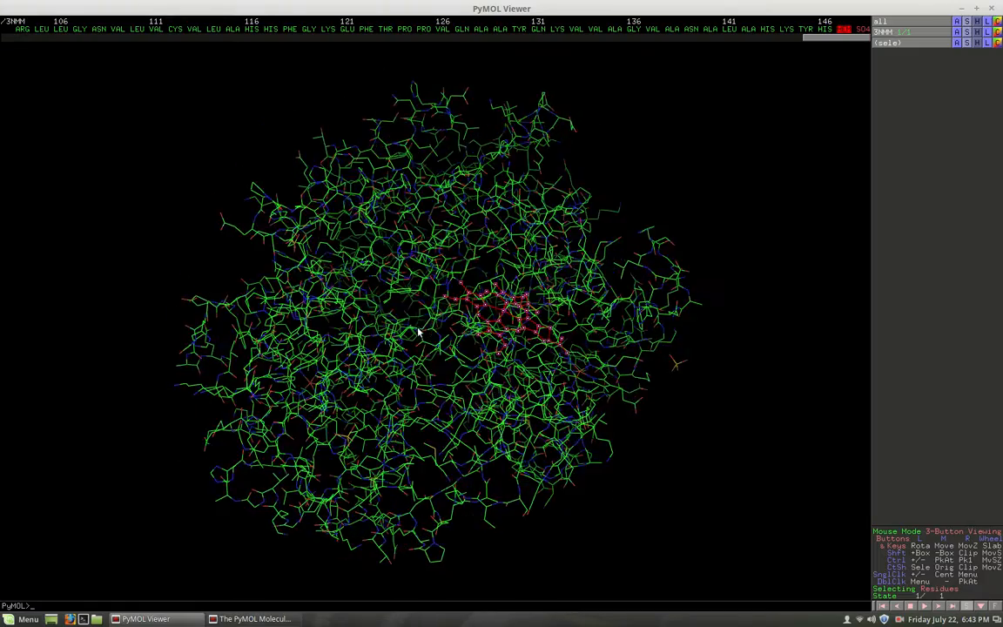
{"action": "left_click_drag", "start_coordinate": [547, 240], "coordinate": [491, 185]}
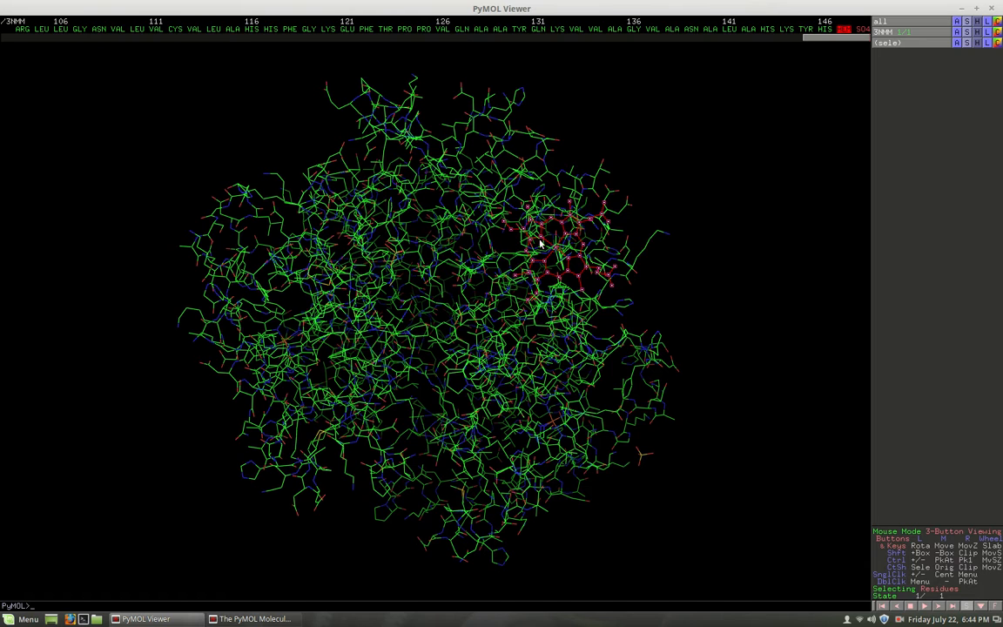
- Add ALA 115, HIS 117, GLU 121, TYR 130 and GLY 136 to the HEM selection and color the whole selection yellow
{"action": "left_click_drag", "start_coordinate": [400, 243], "coordinate": [352, 136]}
{"action": "left_click", "coordinate": [346, 29]}
{"action": "left_click", "coordinate": [271, 30]}
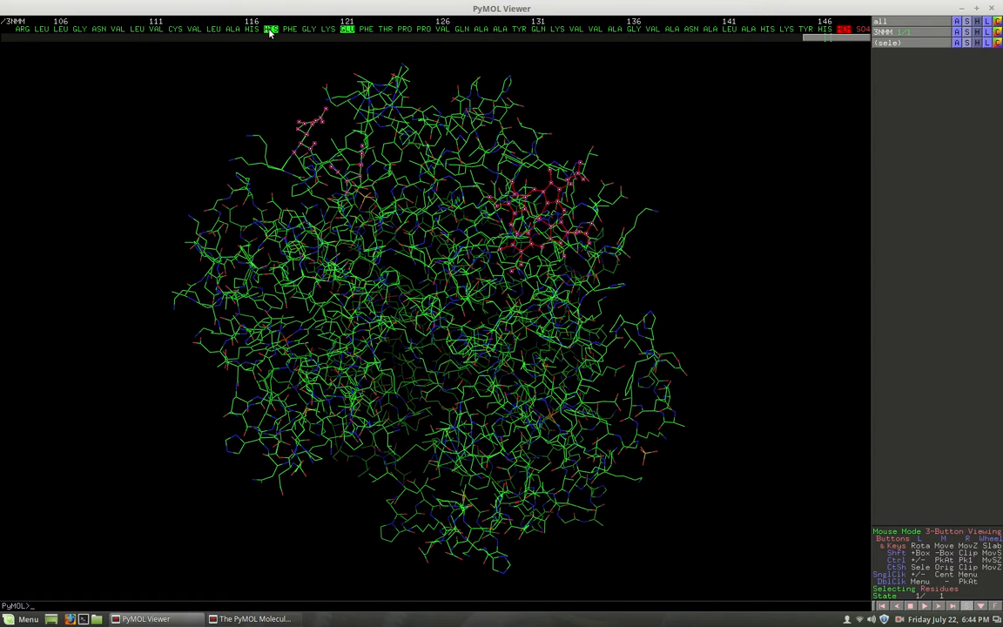
{"action": "left_click", "coordinate": [632, 30]}
{"action": "left_click", "coordinate": [232, 29]}
{"action": "left_click", "coordinate": [998, 43]}
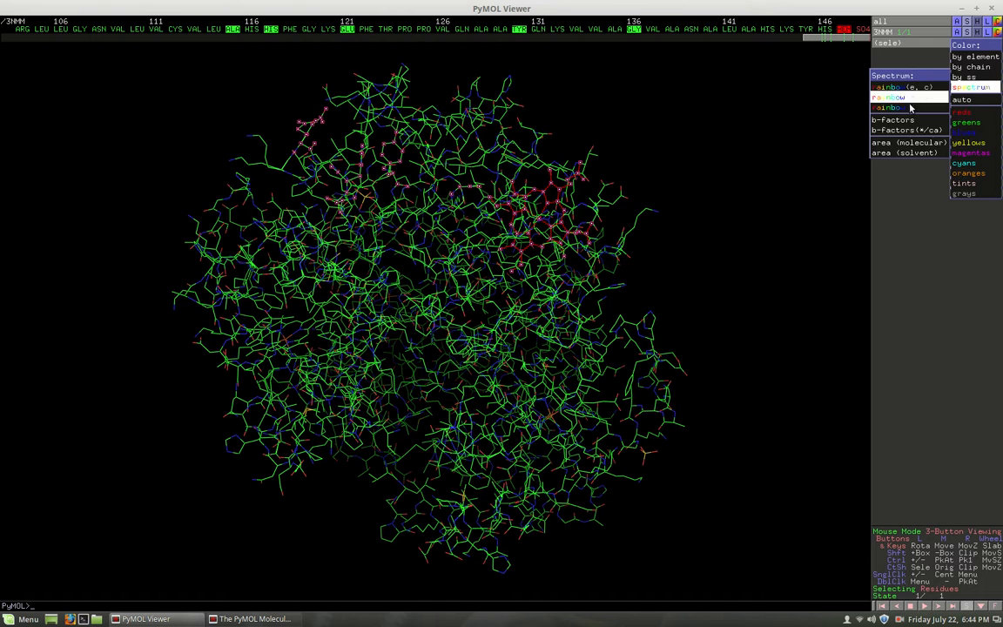
{"action": "mouse_move", "coordinate": [967, 126]}
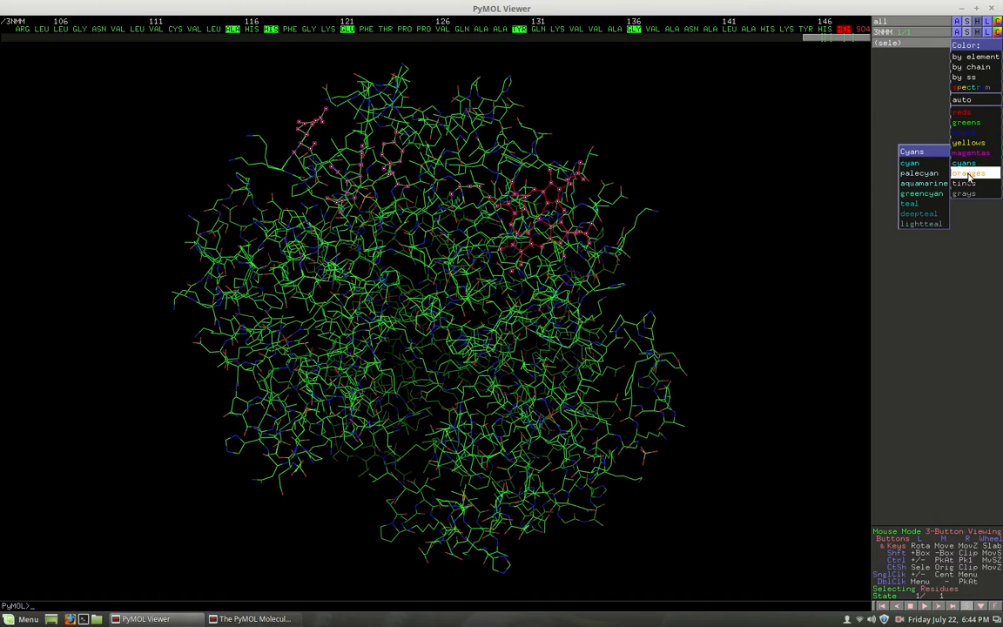
{"action": "mouse_move", "coordinate": [968, 177]}
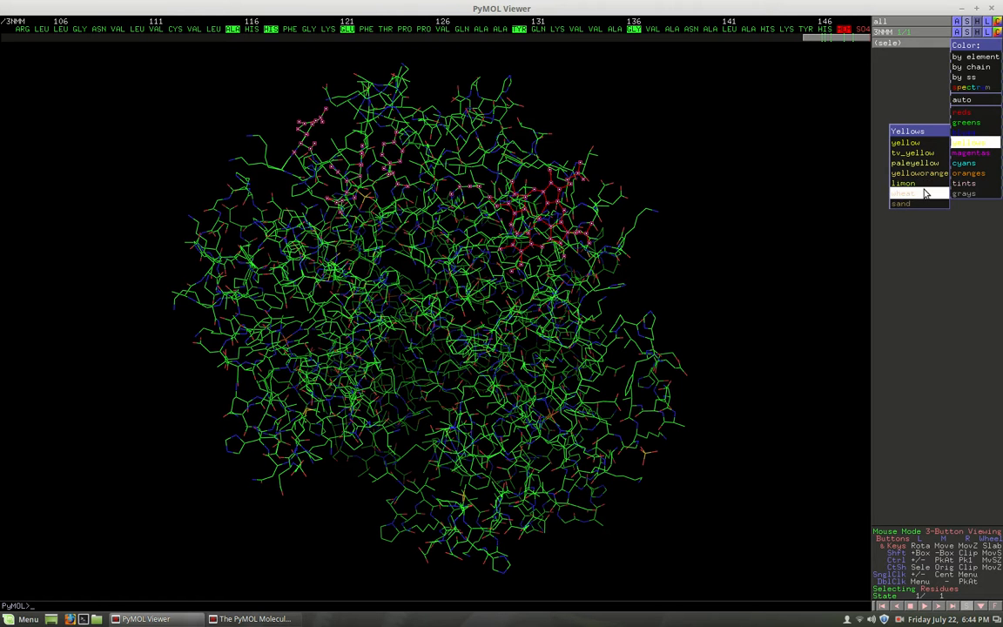
{"action": "left_click", "coordinate": [915, 146]}
- Clear the current residue selection and box-select the residues across the upper part of the molecule
{"action": "mouse_move", "coordinate": [424, 218]}
{"action": "left_mouse_down"}
{"action": "mouse_move", "coordinate": [658, 219]}
{"action": "mouse_move", "coordinate": [618, 286]}
{"action": "mouse_move", "coordinate": [485, 372]}
{"action": "mouse_move", "coordinate": [306, 385]}
{"action": "mouse_move", "coordinate": [239, 352]}
{"action": "mouse_move", "coordinate": [418, 216]}
{"action": "left_mouse_up"}
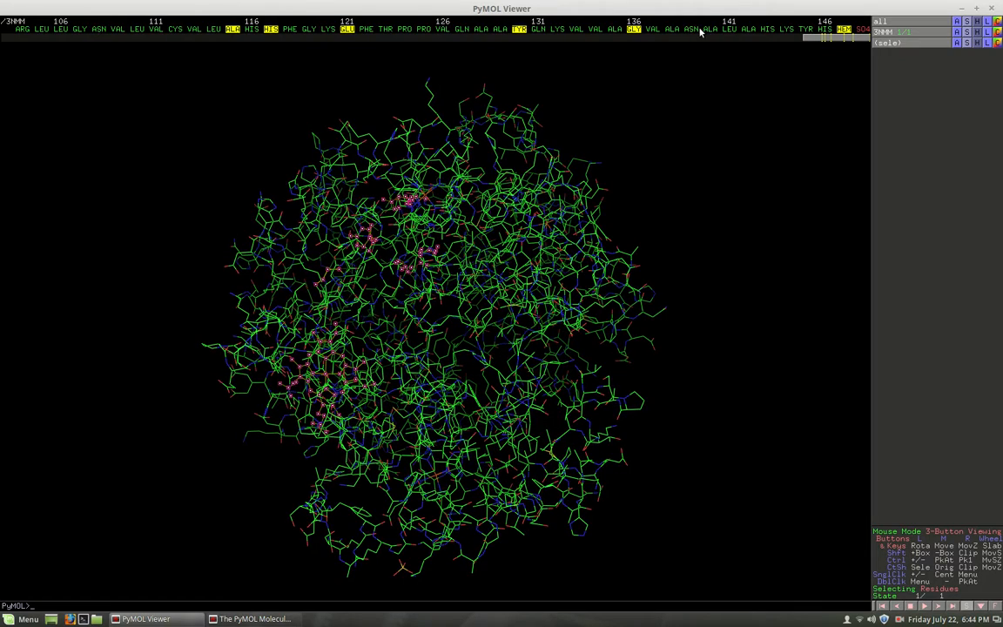
{"action": "left_click_drag", "start_coordinate": [439, 296], "coordinate": [421, 220]}
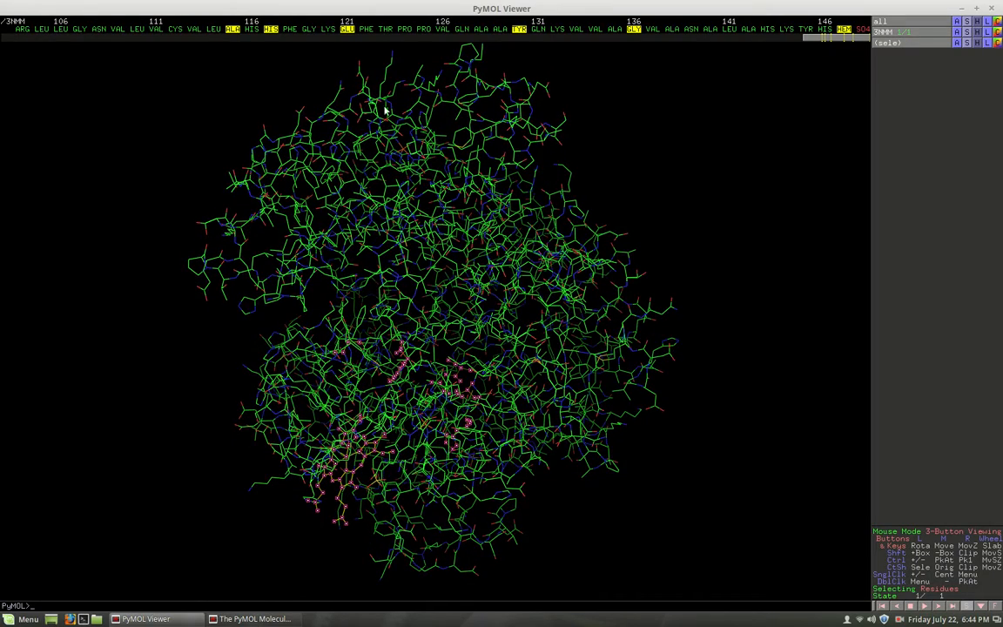
{"action": "left_click_drag", "start_coordinate": [313, 71], "coordinate": [380, 139]}
{"action": "right_click", "coordinate": [320, 84]}
{"action": "left_click", "coordinate": [329, 67]}
{"action": "left_click", "coordinate": [338, 108]}
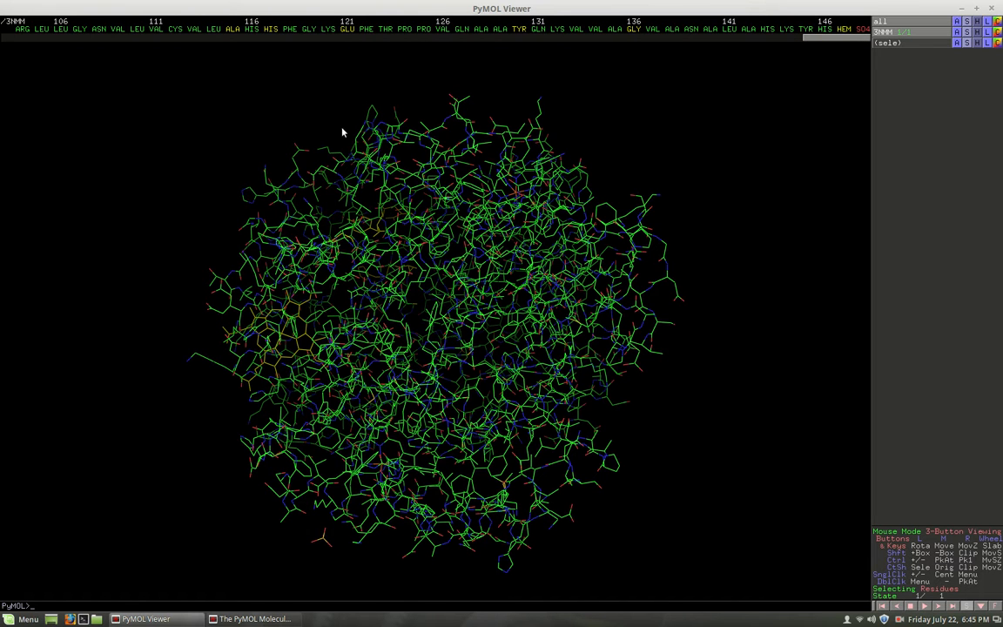
{"action": "left_click_drag", "start_coordinate": [316, 92], "coordinate": [482, 208], "text": "shift"}
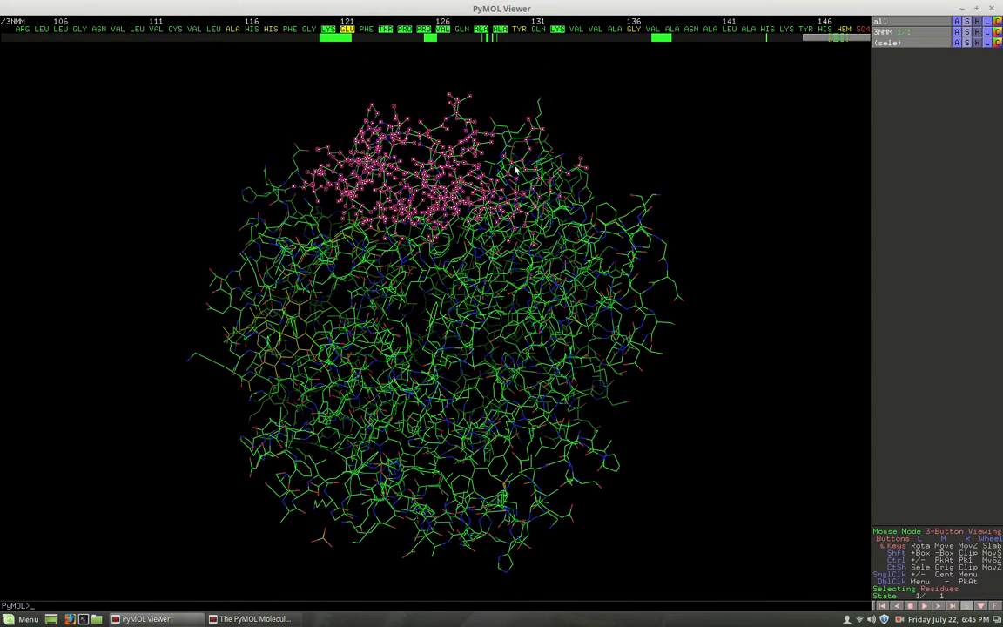
- Color the box-selected residues red and view them within the protein from several angles
{"action": "mouse_move", "coordinate": [794, 40]}
{"action": "left_mouse_down"}
{"action": "mouse_move", "coordinate": [700, 65]}
{"action": "mouse_move", "coordinate": [611, 66]}
{"action": "mouse_move", "coordinate": [775, 39]}
{"action": "left_mouse_up"}
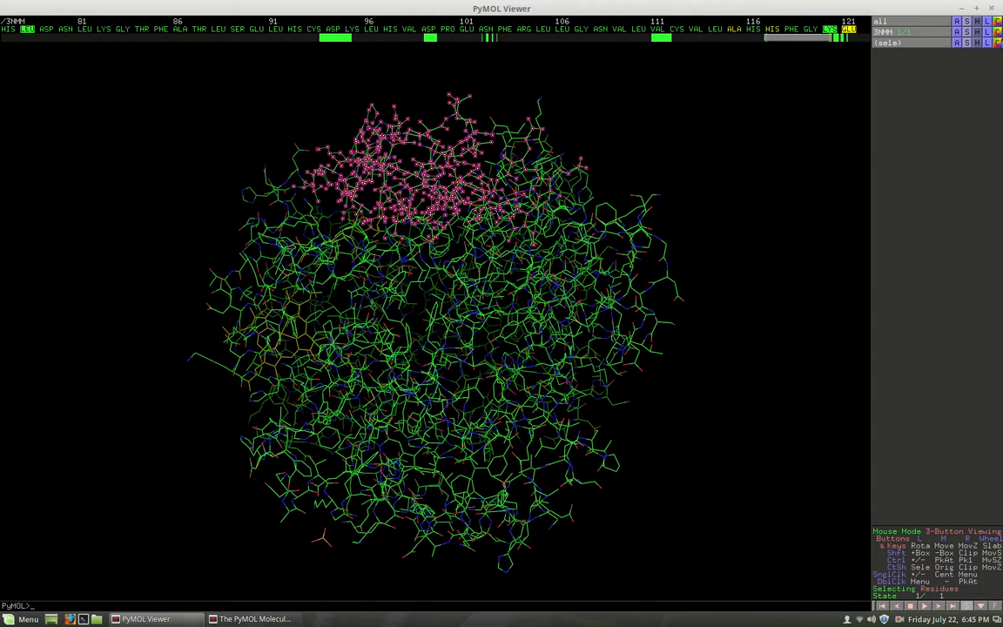
{"action": "left_click", "coordinate": [996, 43]}
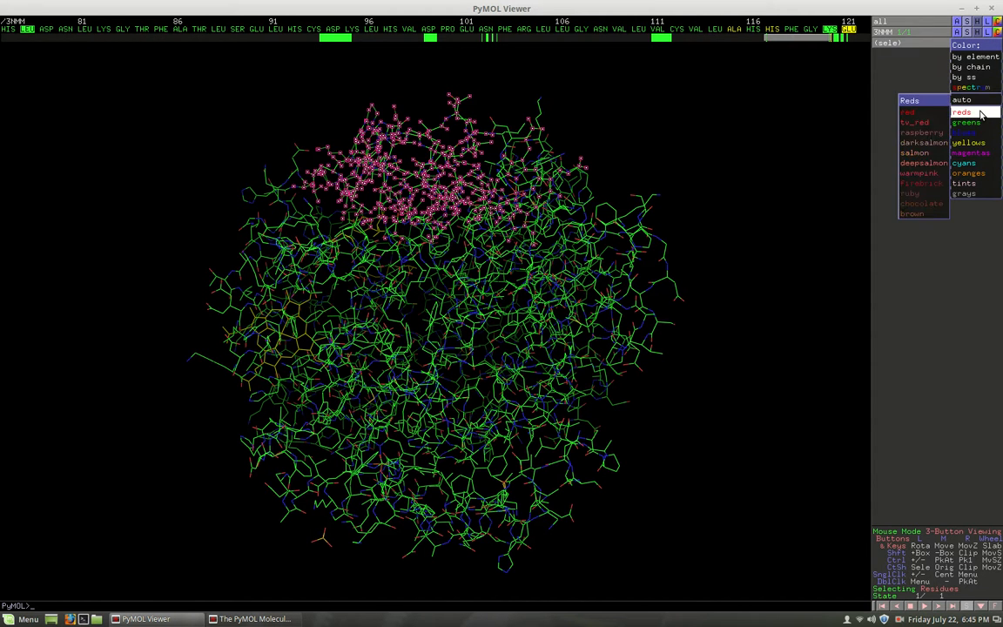
{"action": "left_click", "coordinate": [924, 114]}
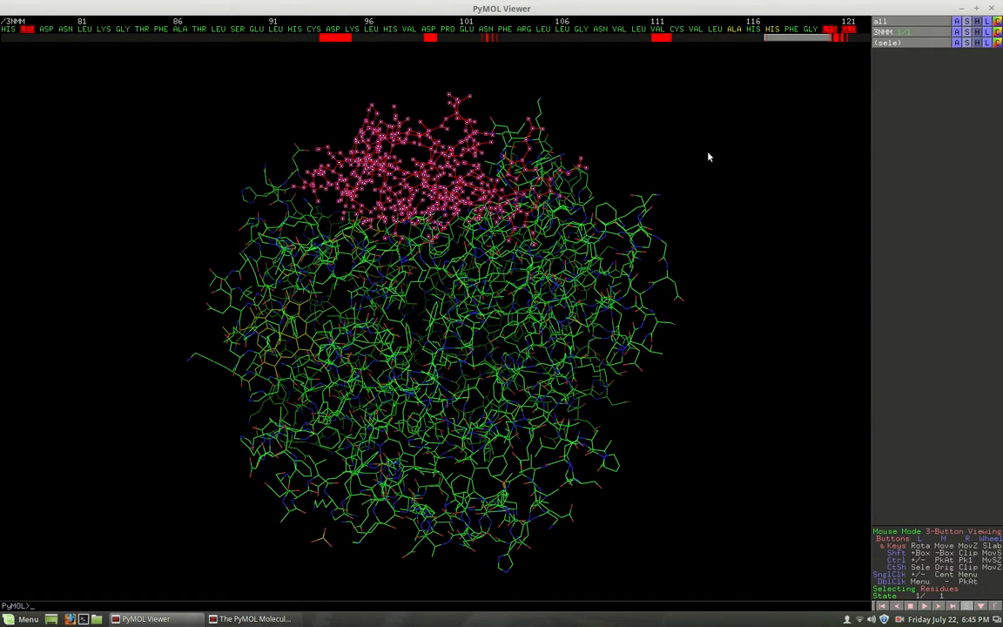
{"action": "left_click_drag", "start_coordinate": [421, 186], "coordinate": [519, 173]}
{"action": "left_click_drag", "start_coordinate": [477, 213], "coordinate": [559, 258]}
{"action": "left_click_drag", "start_coordinate": [413, 260], "coordinate": [233, 189]}
{"action": "left_click_drag", "start_coordinate": [291, 286], "coordinate": [403, 235]}
{"action": "left_click_drag", "start_coordinate": [287, 203], "coordinate": [419, 180]}
{"action": "left_click_drag", "start_coordinate": [477, 197], "coordinate": [419, 242]}
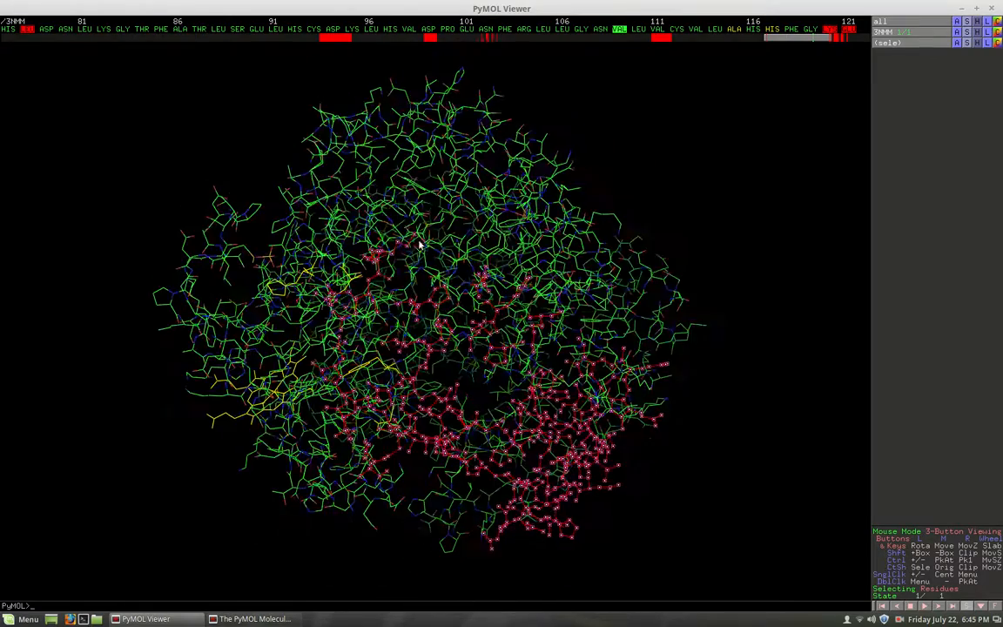
- Hide every representation of the selected residues and turn off the selection markers
{"action": "left_click", "coordinate": [975, 42]}
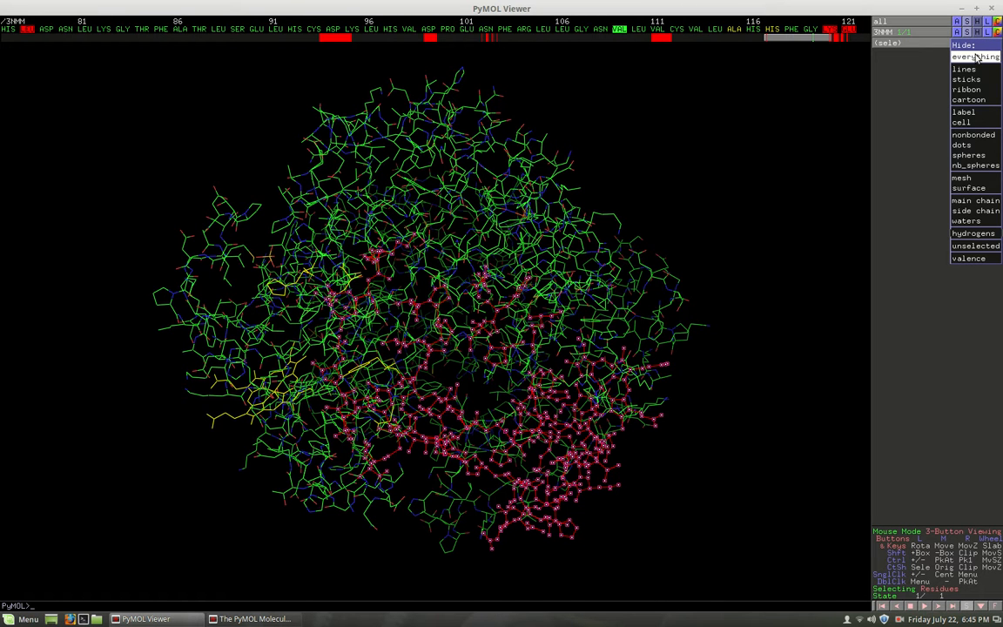
{"action": "left_click", "coordinate": [976, 57]}
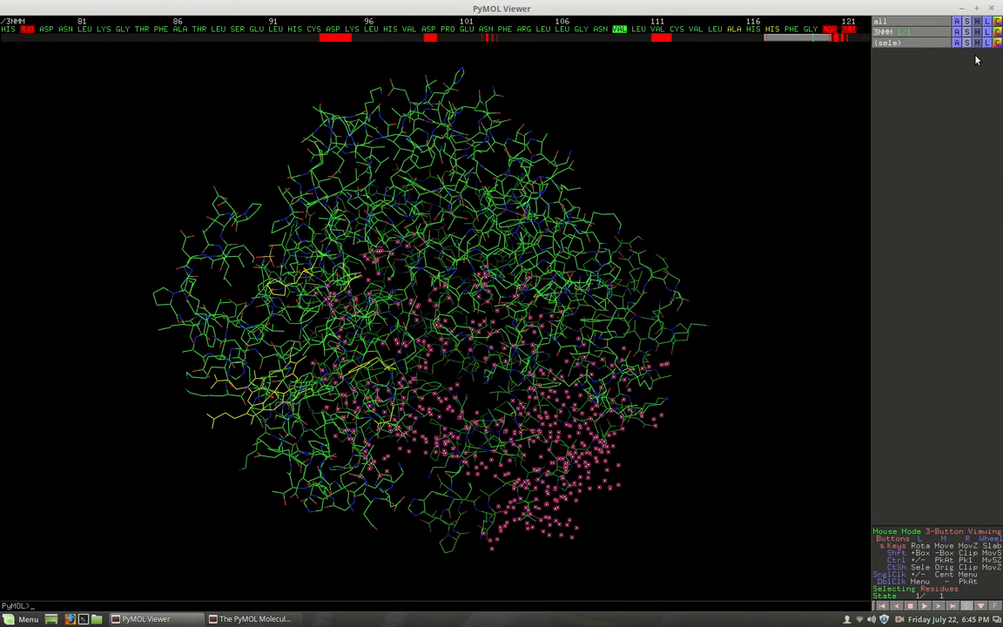
{"action": "left_click", "coordinate": [899, 44]}
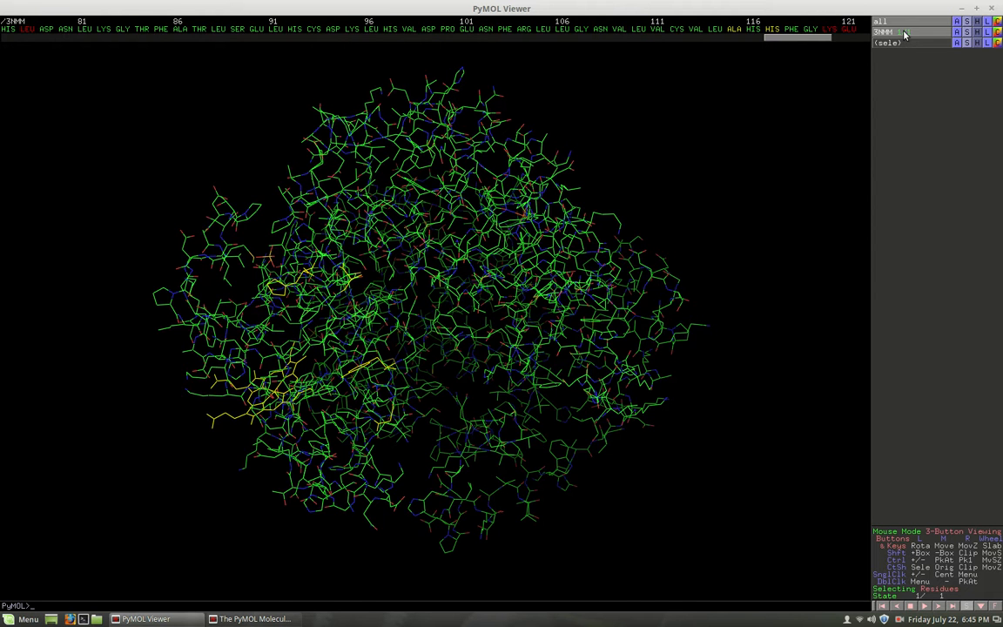
- Turn off the display of the 3NMM object and show only the markers of the current selection
{"action": "left_click", "coordinate": [903, 32]}
{"action": "left_click", "coordinate": [903, 32]}
{"action": "left_click", "coordinate": [904, 32]}
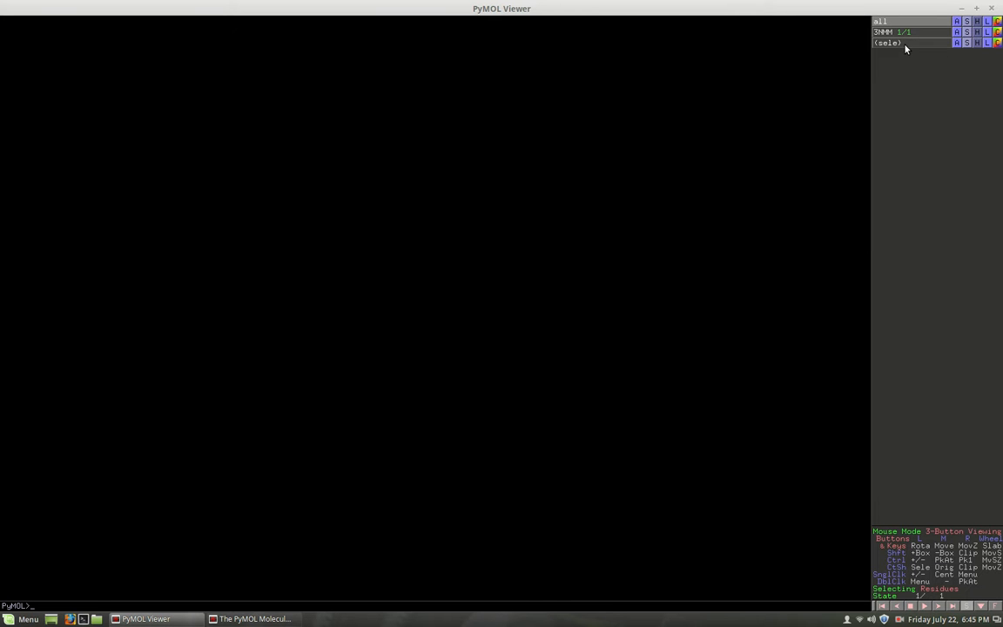
{"action": "left_click", "coordinate": [905, 43]}
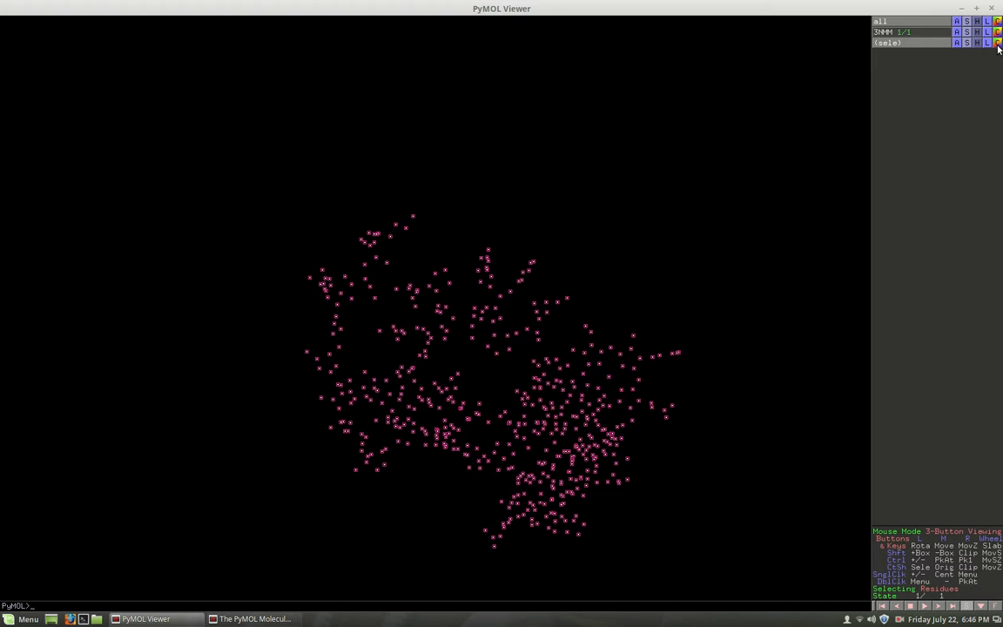
{"action": "left_click", "coordinate": [914, 45]}
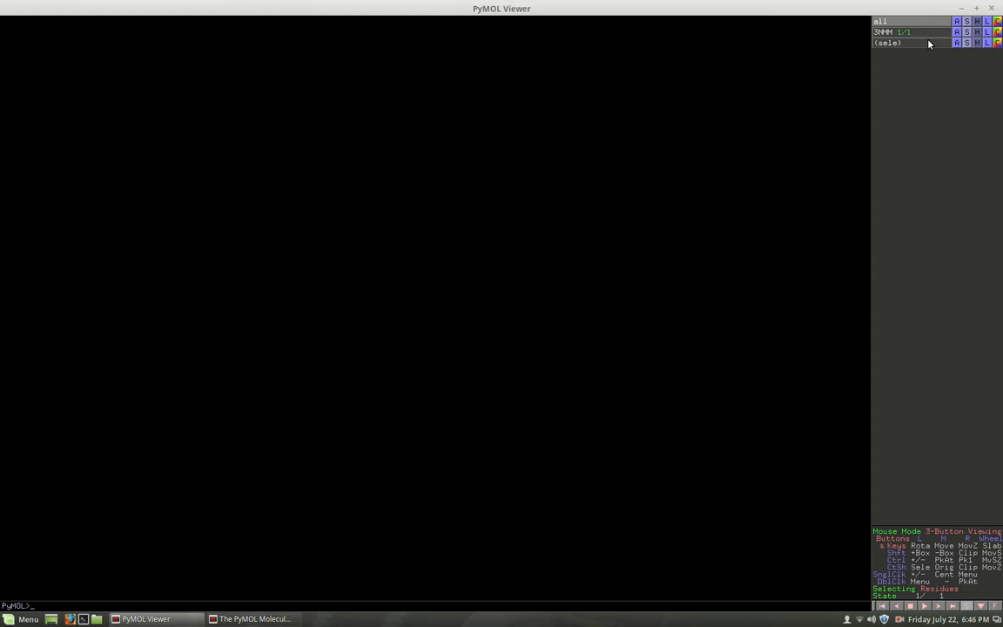
{"action": "left_click", "coordinate": [929, 43]}
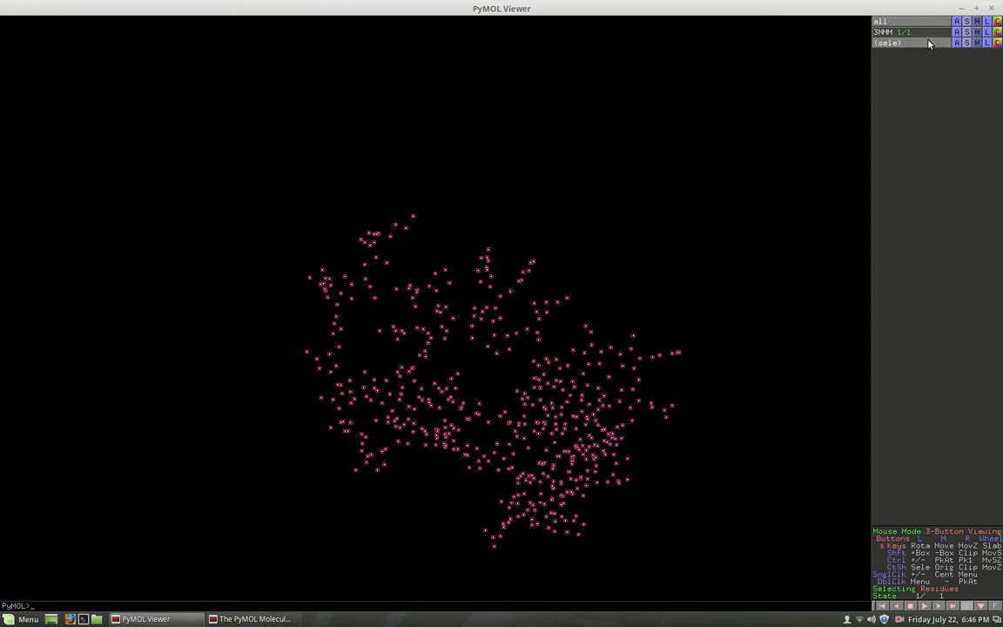
- Show the selected residues as cartoon, lines and sticks
{"action": "left_click", "coordinate": [997, 43]}
{"action": "left_click", "coordinate": [967, 44]}
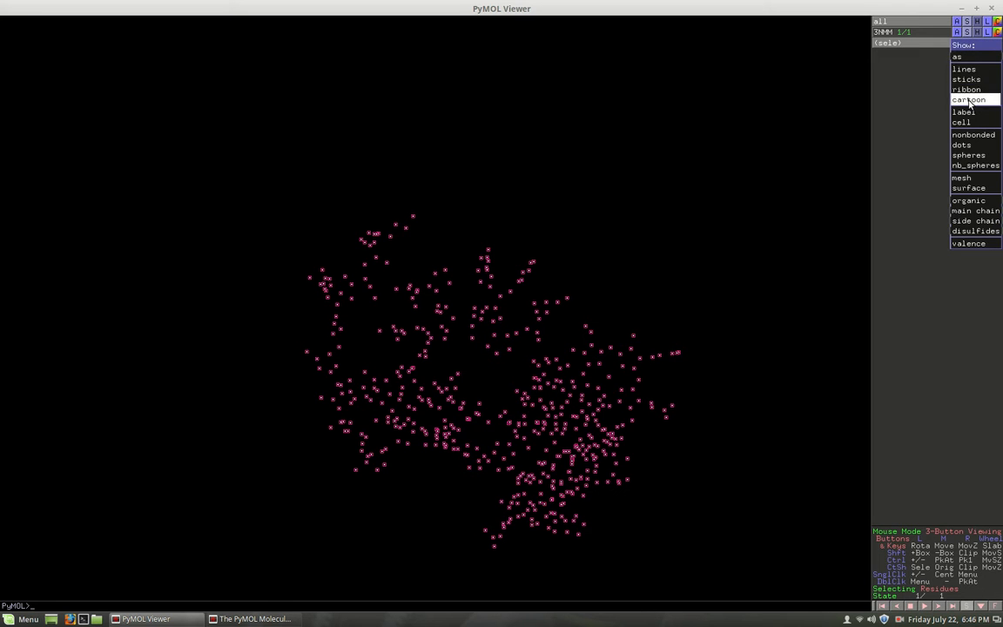
{"action": "left_click", "coordinate": [970, 47]}
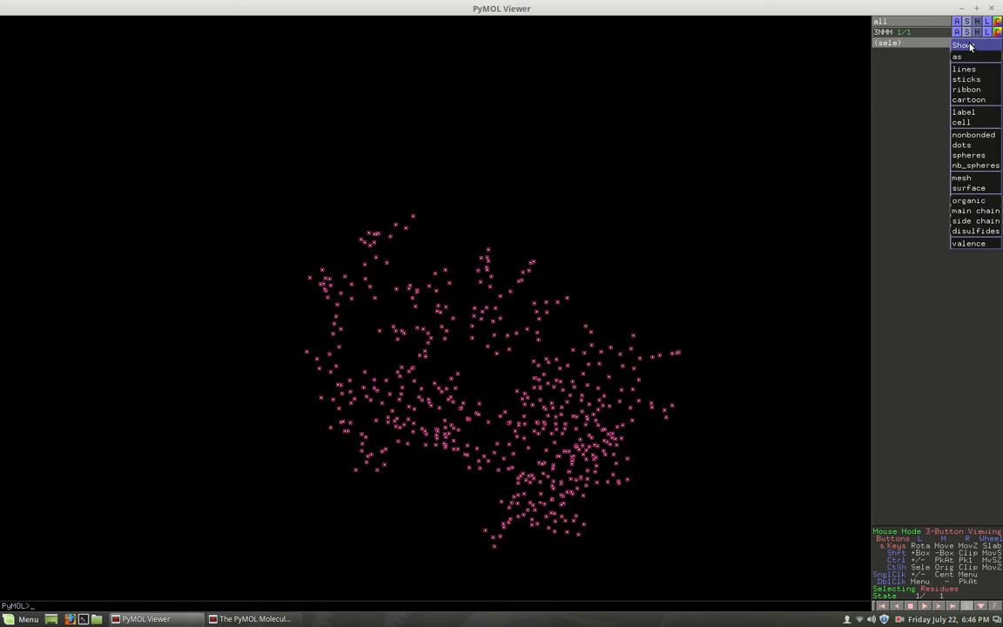
{"action": "left_click", "coordinate": [970, 72]}
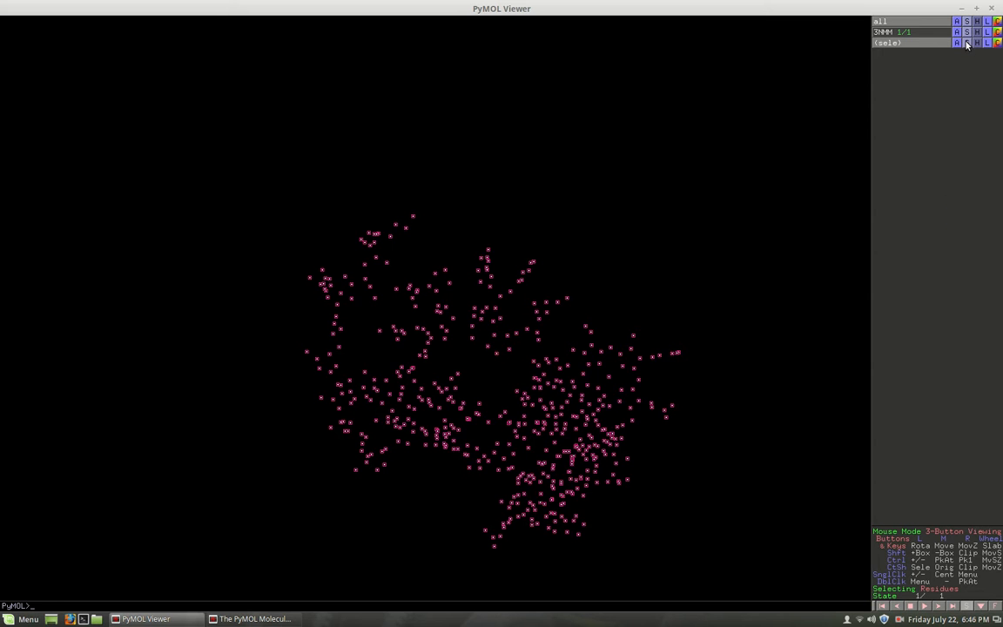
{"action": "left_click", "coordinate": [966, 42]}
{"action": "left_click", "coordinate": [972, 79]}
{"action": "left_click", "coordinate": [967, 43]}
{"action": "left_click", "coordinate": [969, 85]}
{"action": "left_click_drag", "start_coordinate": [547, 358], "coordinate": [637, 160]}
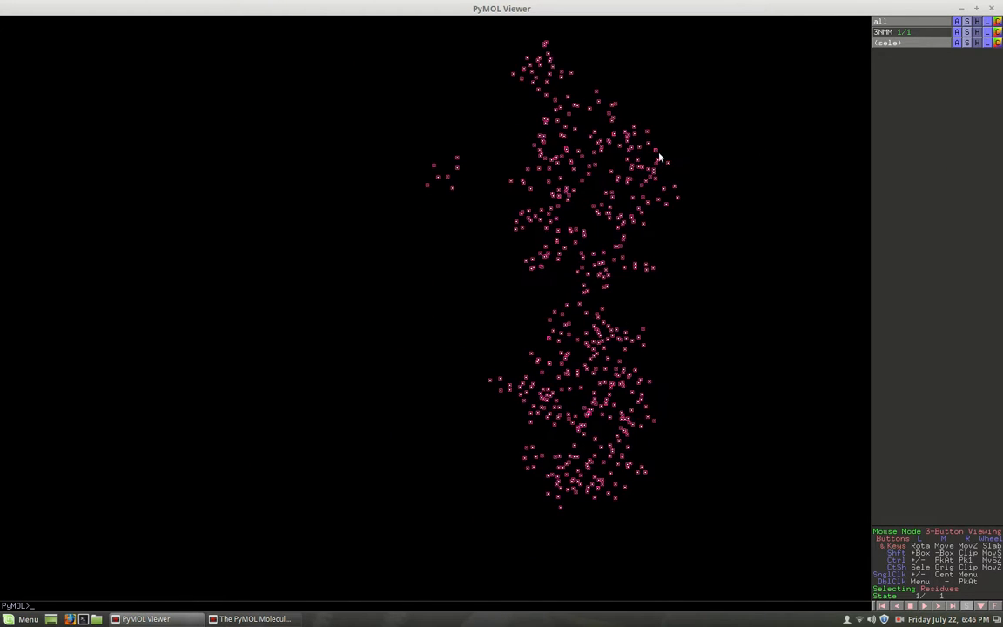
- Turn the 3NMM object's display back on and view the restyled red residues within the protein from several angles
{"action": "left_click", "coordinate": [926, 44]}
{"action": "left_click", "coordinate": [925, 45]}
{"action": "left_click", "coordinate": [919, 34]}
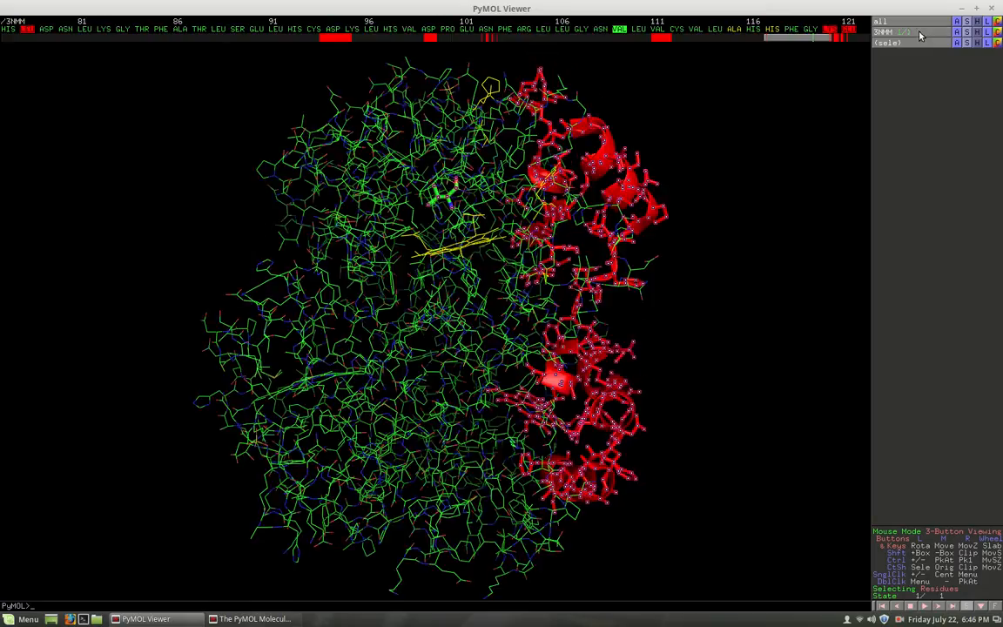
{"action": "left_click_drag", "start_coordinate": [380, 202], "coordinate": [306, 442]}
{"action": "left_click_drag", "start_coordinate": [334, 187], "coordinate": [250, 233]}
{"action": "left_click_drag", "start_coordinate": [390, 104], "coordinate": [371, 188]}
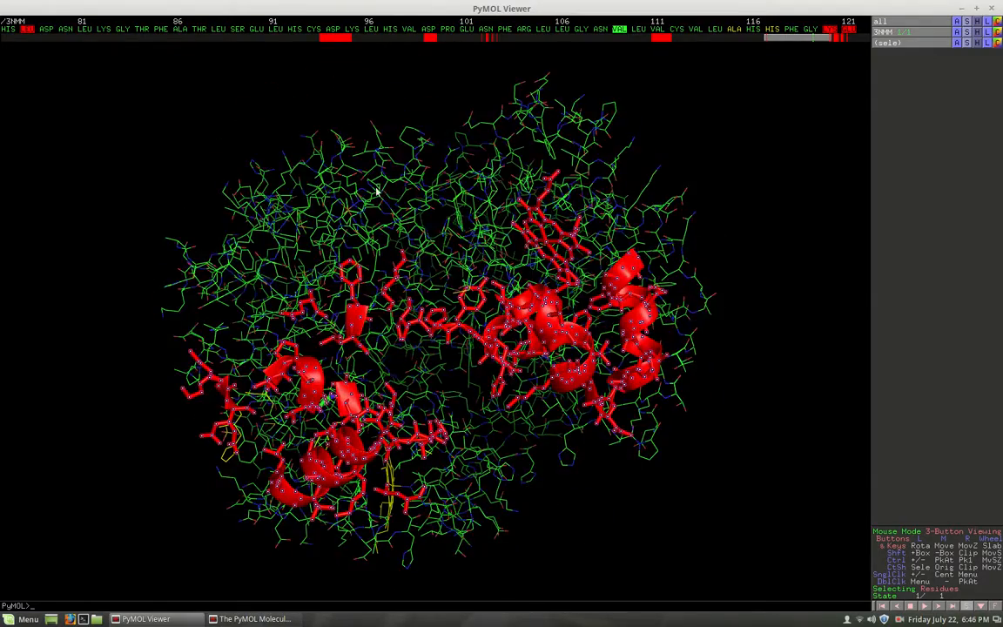
{"action": "left_click_drag", "start_coordinate": [267, 301], "coordinate": [441, 218]}
{"action": "left_click_drag", "start_coordinate": [357, 229], "coordinate": [309, 340]}
{"action": "left_click_drag", "start_coordinate": [605, 222], "coordinate": [447, 186]}
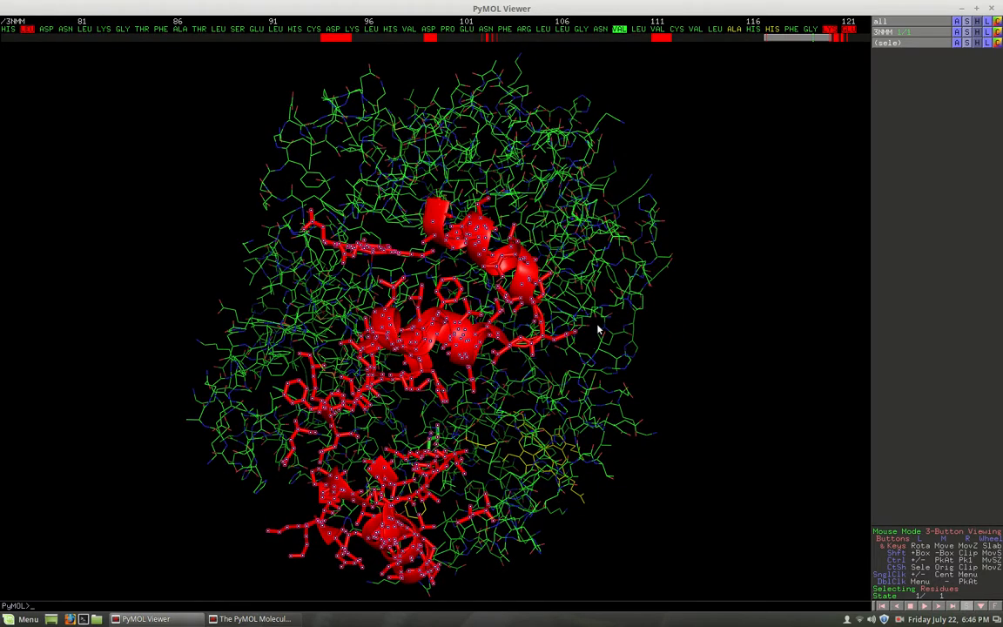
{"action": "left_click_drag", "start_coordinate": [495, 359], "coordinate": [503, 294]}
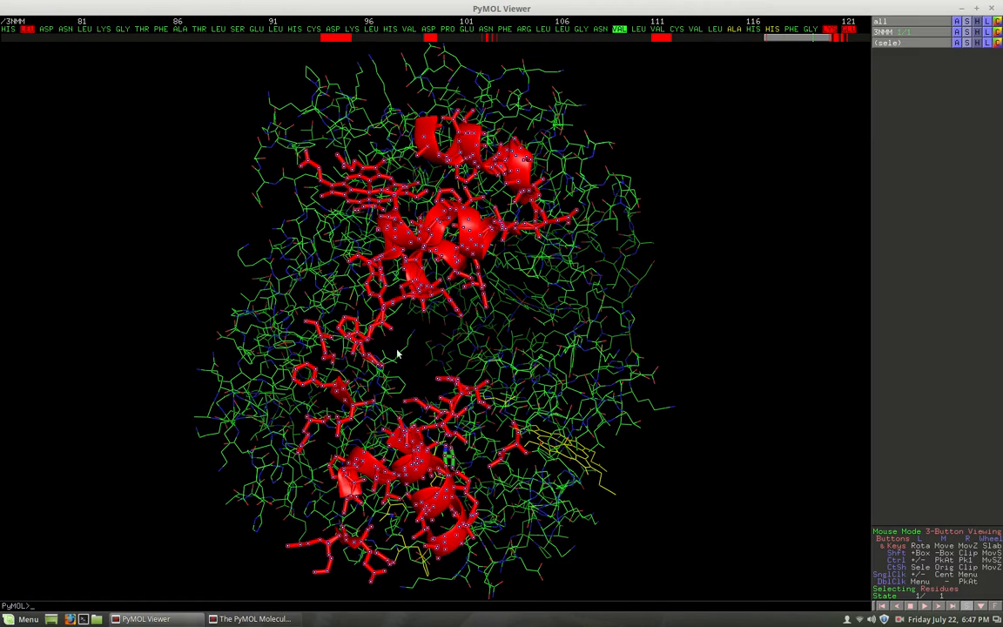
{"action": "left_click_drag", "start_coordinate": [342, 468], "coordinate": [748, 295]}
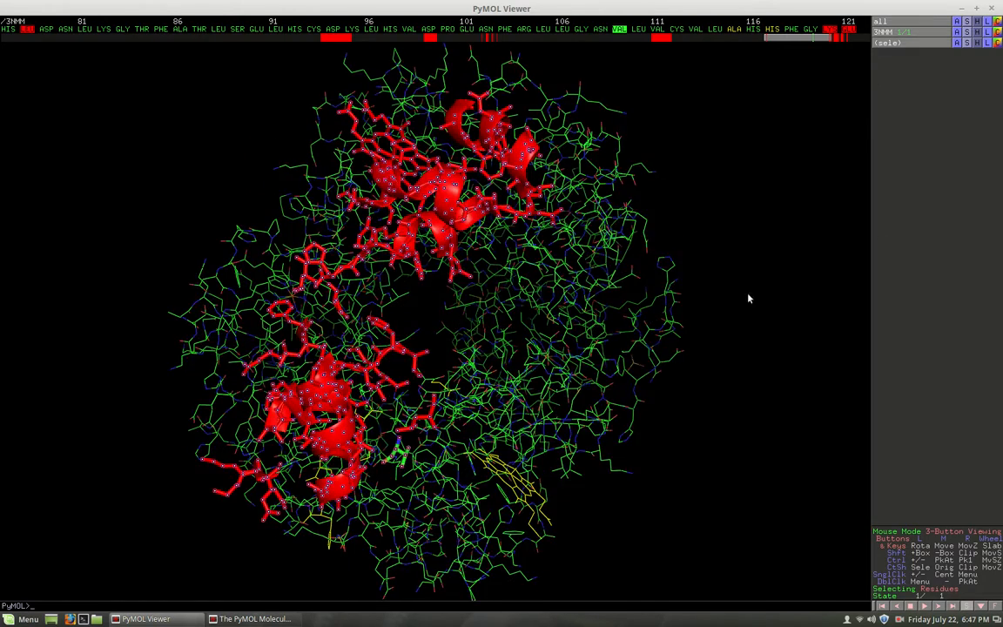
- Clear the current residue selection without hiding any representation
{"action": "left_click", "coordinate": [977, 44]}
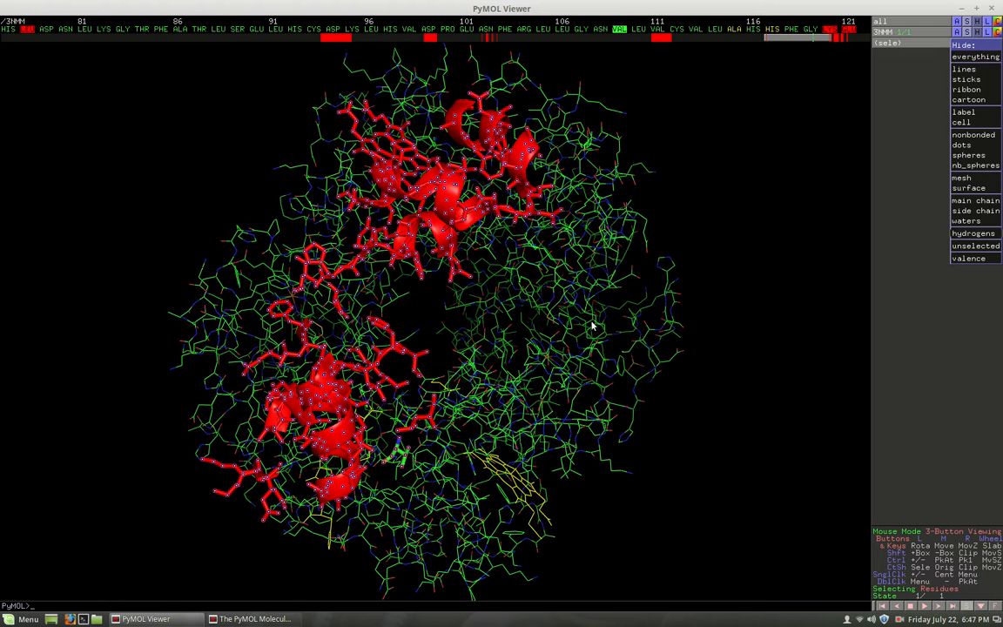
{"action": "left_click", "coordinate": [625, 279]}
{"action": "left_click", "coordinate": [757, 224]}
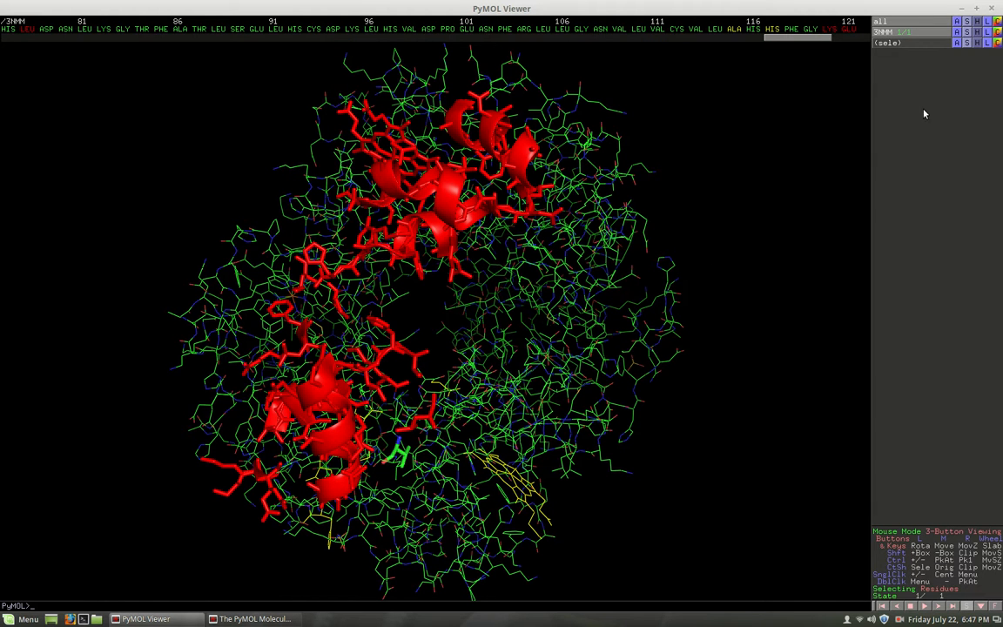
- Select PRO 119 in the sequence and add a small box of residues beside the central cavity to the selection
{"action": "left_click_drag", "start_coordinate": [766, 37], "coordinate": [603, 33]}
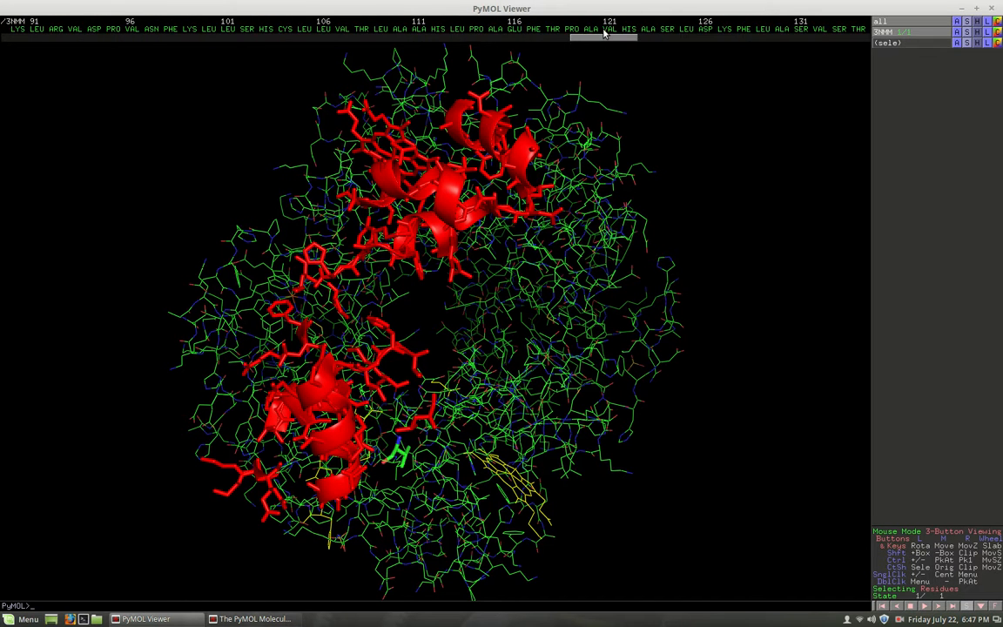
{"action": "left_click", "coordinate": [571, 29]}
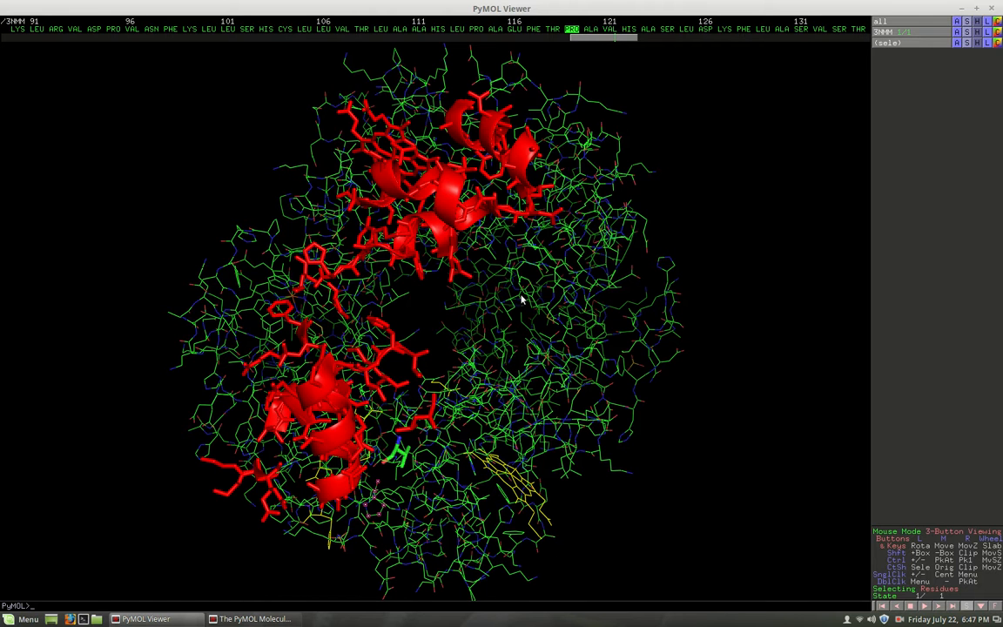
{"action": "left_click_drag", "start_coordinate": [517, 271], "coordinate": [573, 318], "text": "shift"}
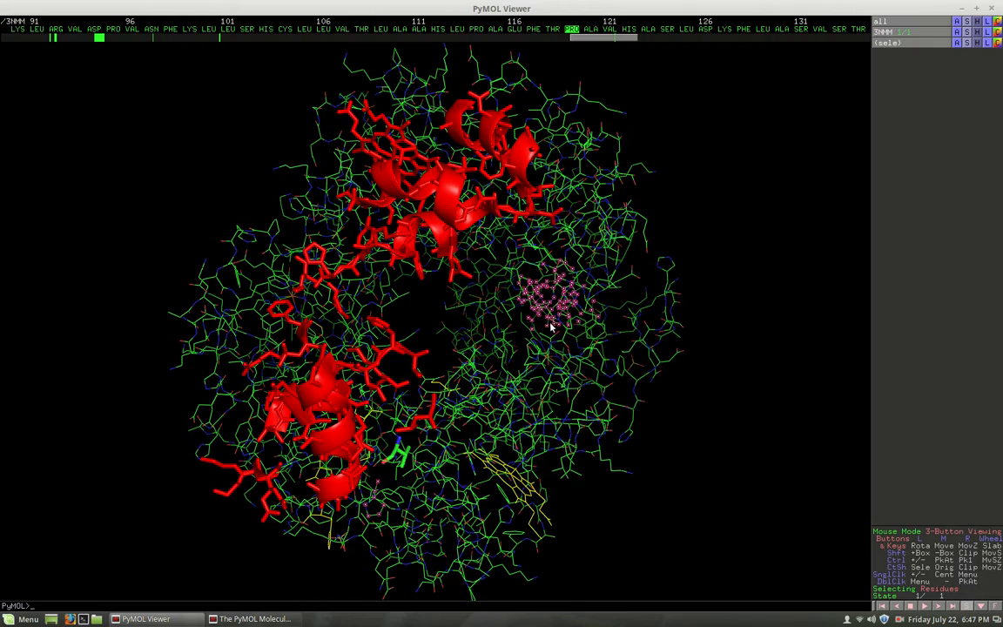
{"action": "left_click_drag", "start_coordinate": [487, 270], "coordinate": [413, 285]}
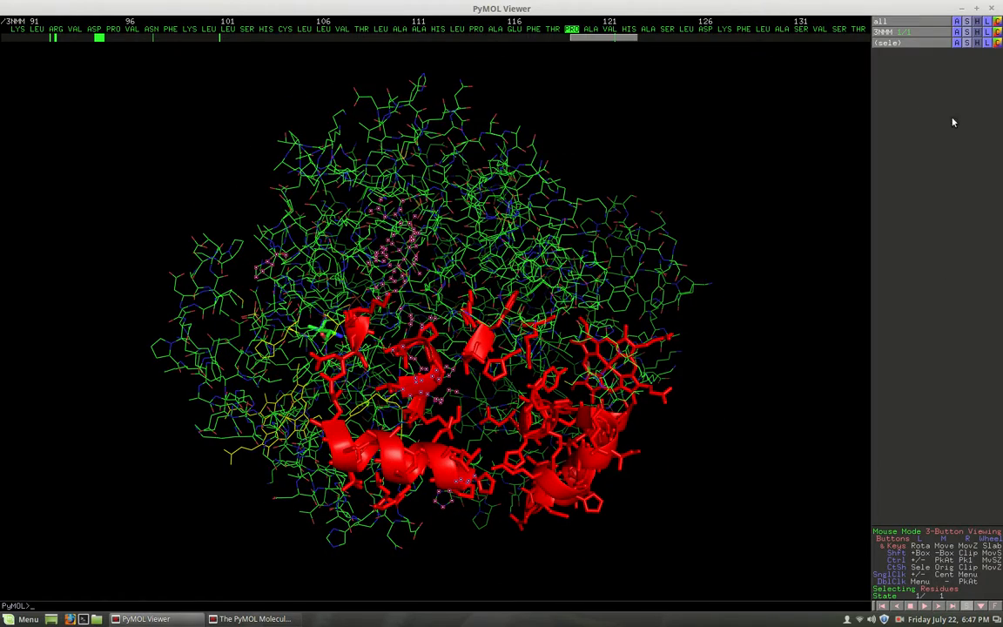
- Close PyMOL
{"action": "left_click", "coordinate": [993, 8]}
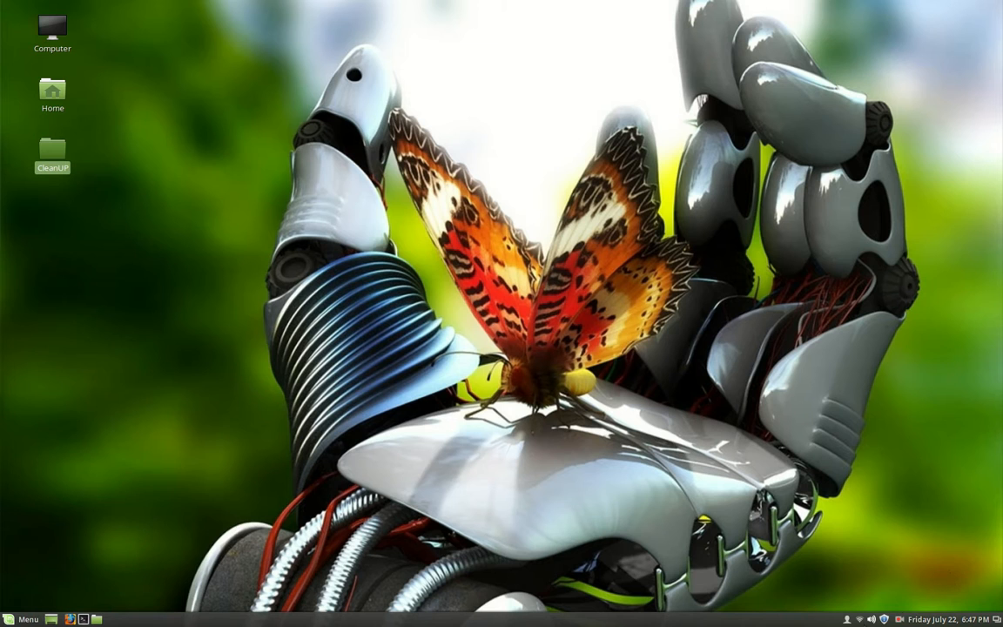